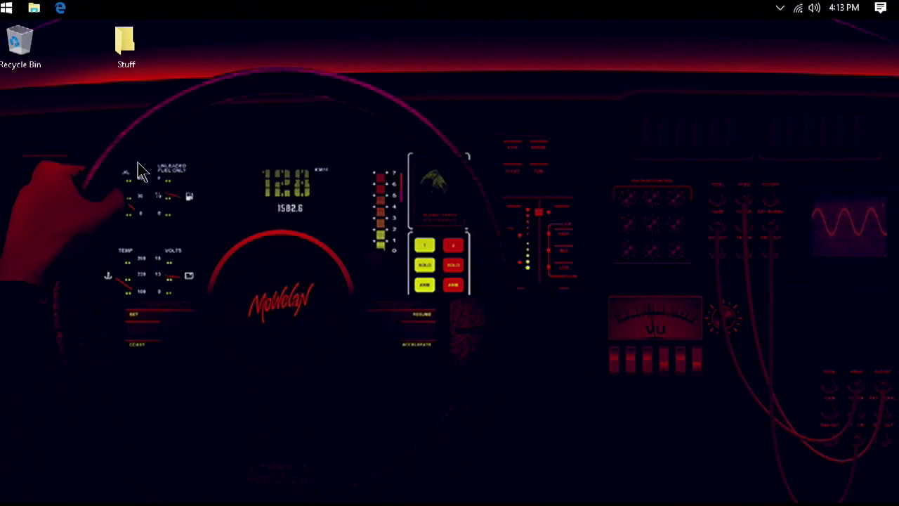
# - Switch to Microsoft Edge and search Google for ninite
pyautogui.click(60, 8)
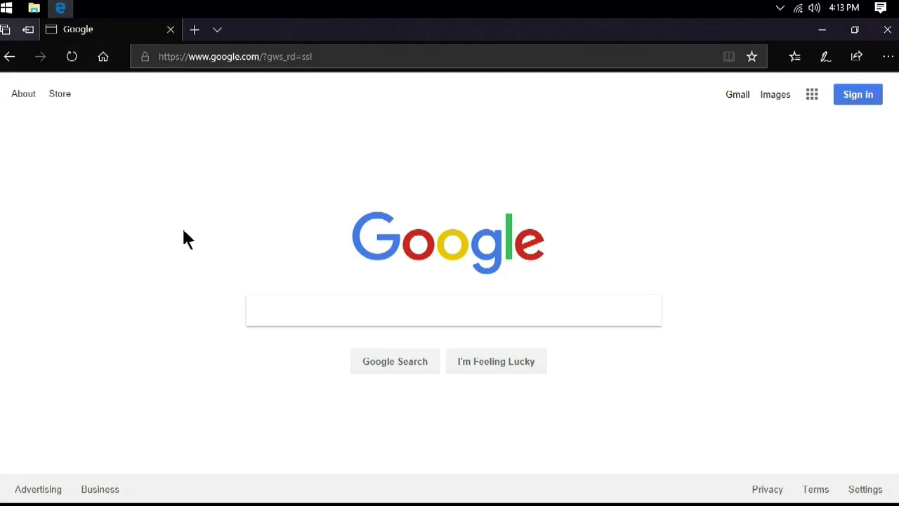
pyautogui.click(285, 315)
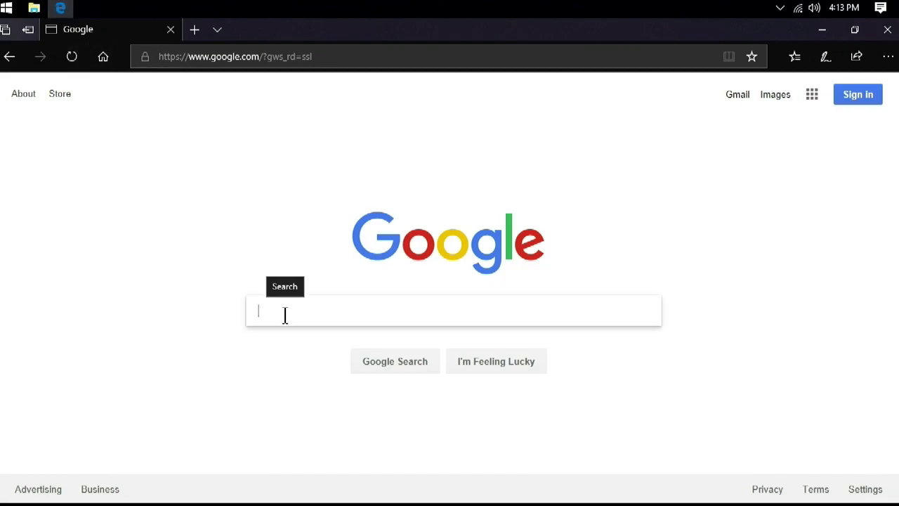
pyautogui.write('Ni')
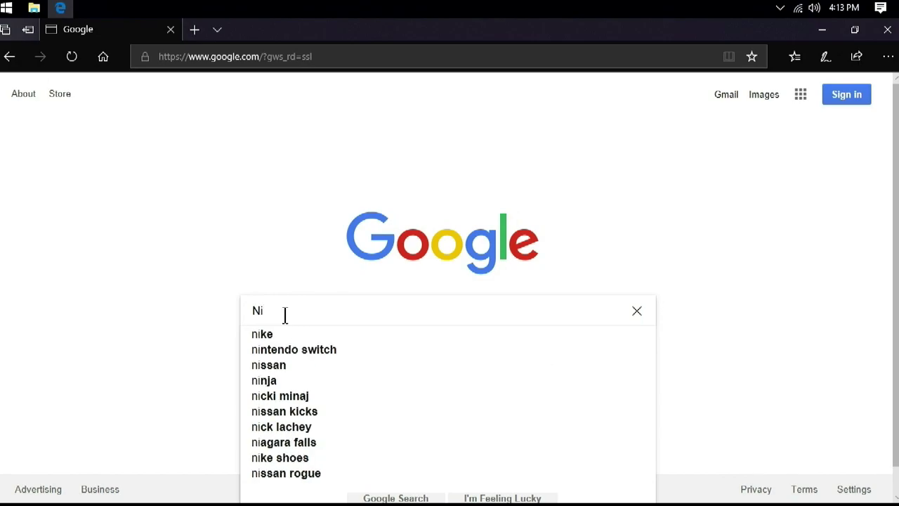
pyautogui.write('ni')
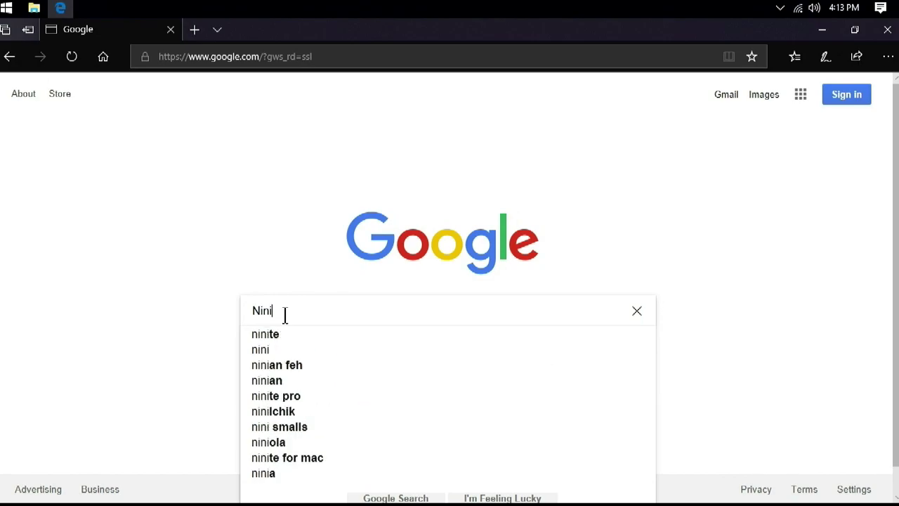
pyautogui.hotkey('shift', 'F10')
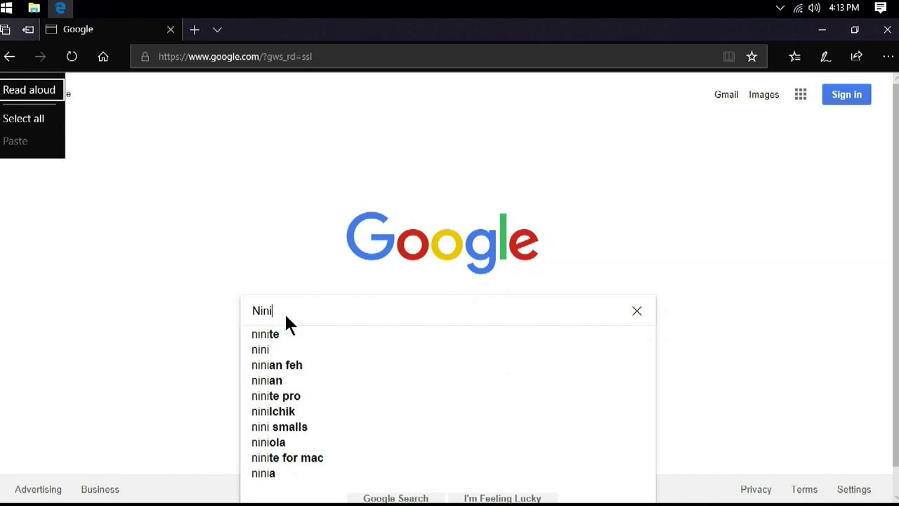
pyautogui.click(271, 338)
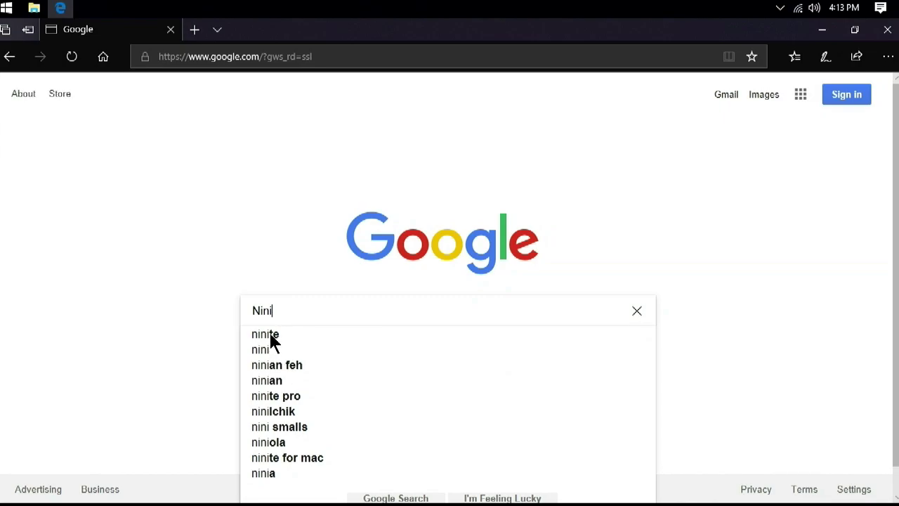
pyautogui.click(271, 336)
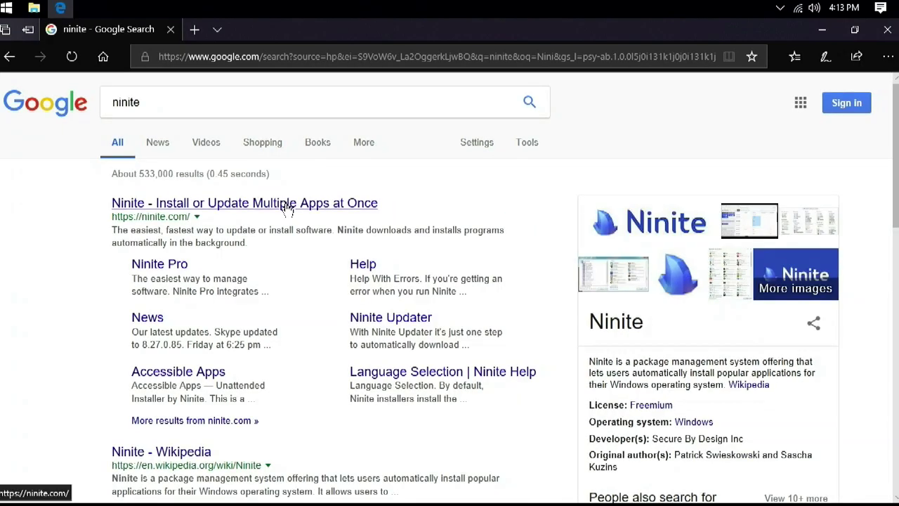
# - On the Ninite website, get the installer for 7-Zip, Discord, Java 8, Opera, Steam, TeamViewer and VLC, and run it
pyautogui.click(287, 204)
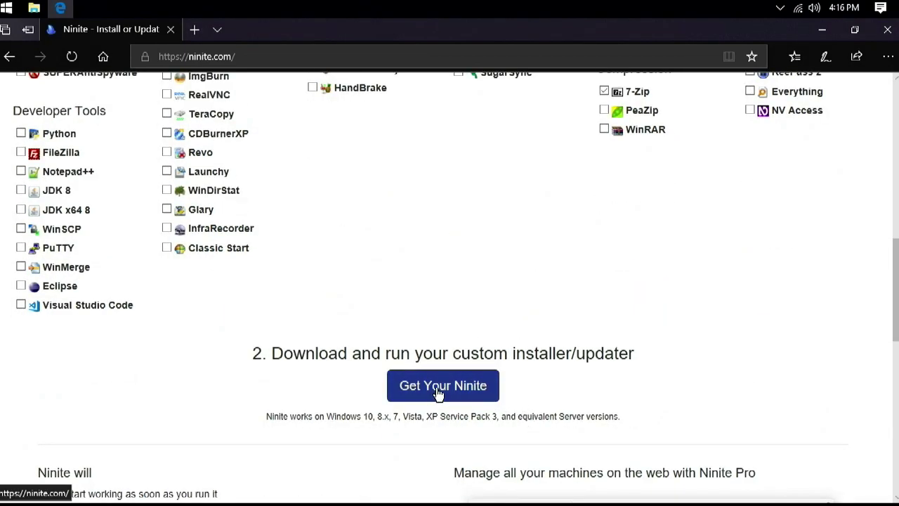
pyautogui.click(439, 397)
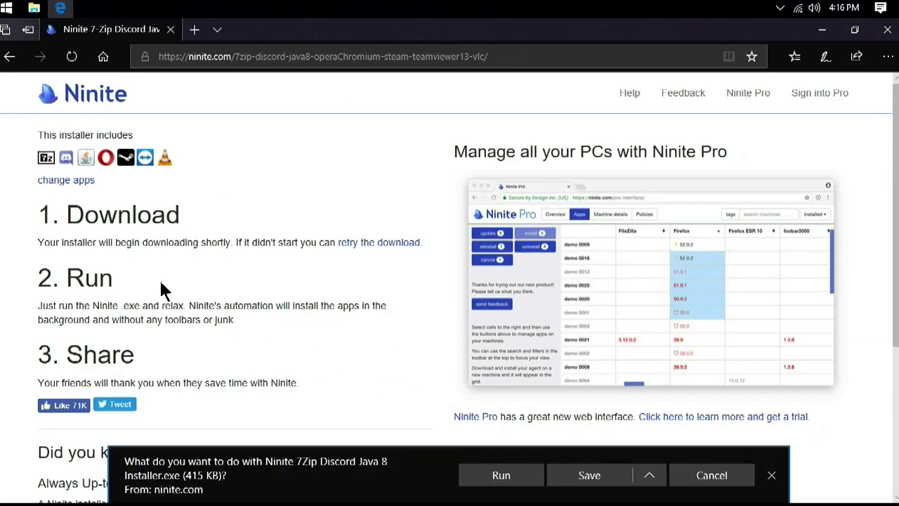
pyautogui.click(500, 475)
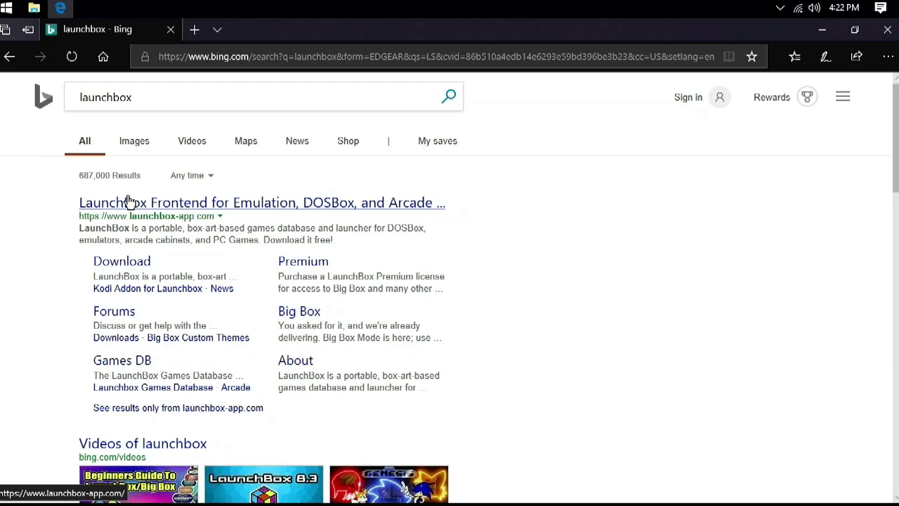
# - Open LaunchBox's Download page from the search results and activate the email address field
pyautogui.click(119, 260)
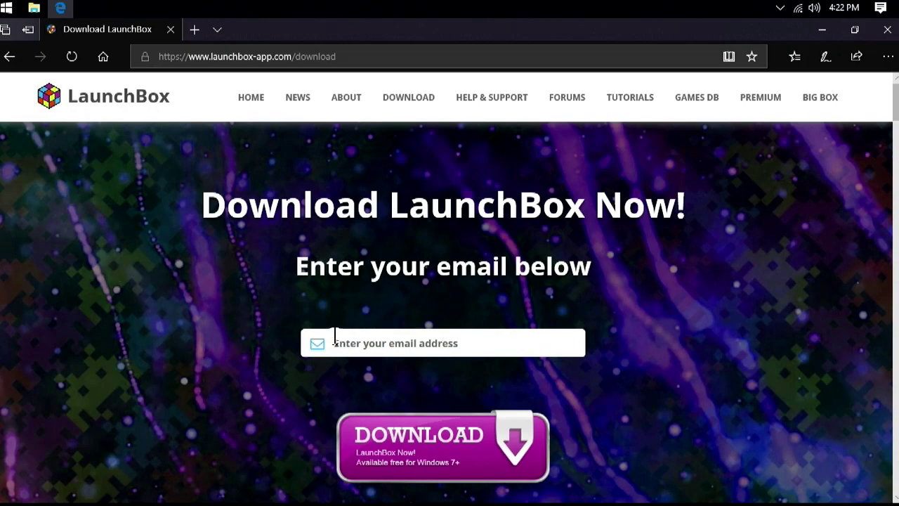
pyautogui.click(355, 343)
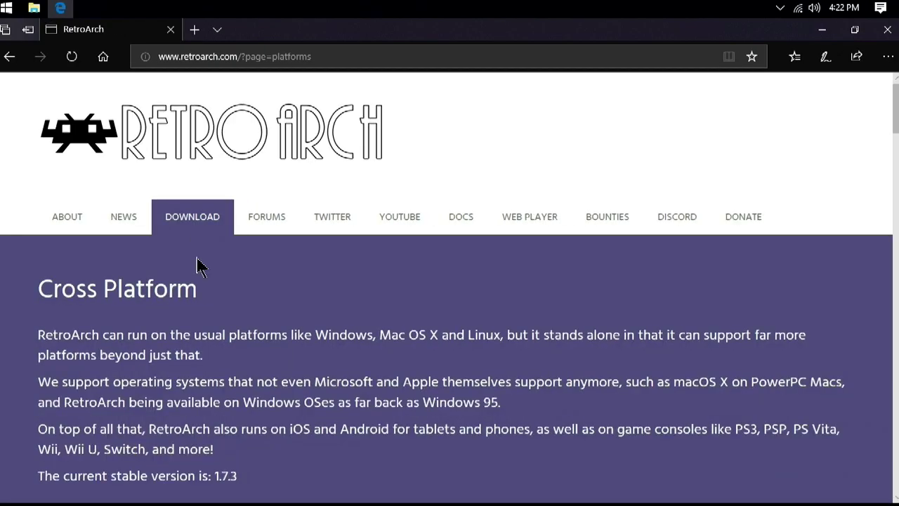
# - Examine RetroArch's list of supported platforms for the Windows versions
pyautogui.scroll(-2, 190, 284)
pyautogui.scroll(-4, 190, 284)
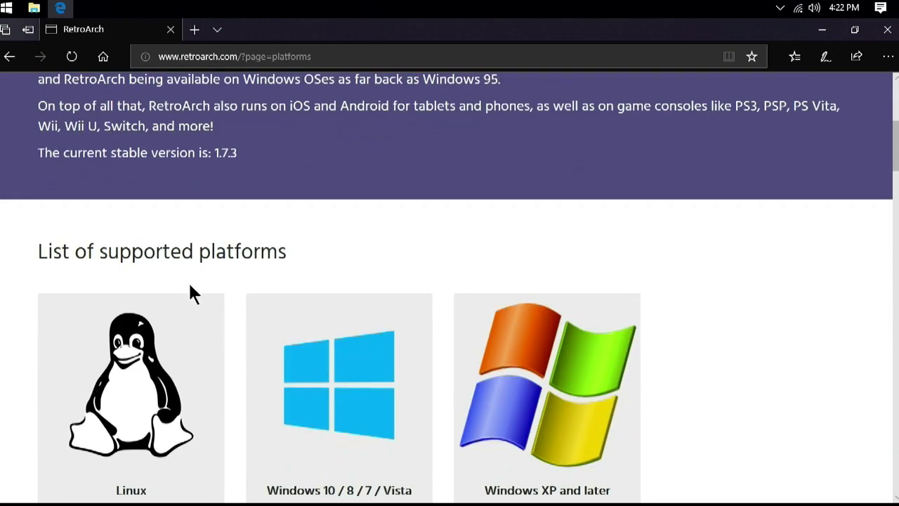
pyautogui.scroll(-2, 222, 303)
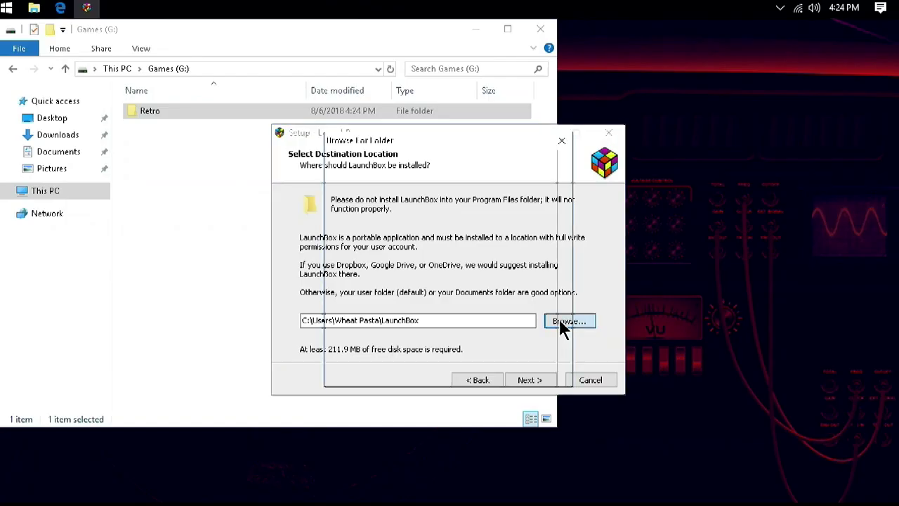
# - Set the LaunchBox installation destination to G:\Retro\LaunchBox by choosing the Retro folder on the Games (G:) drive
pyautogui.click(570, 323)
pyautogui.scroll(-1, 382, 302)
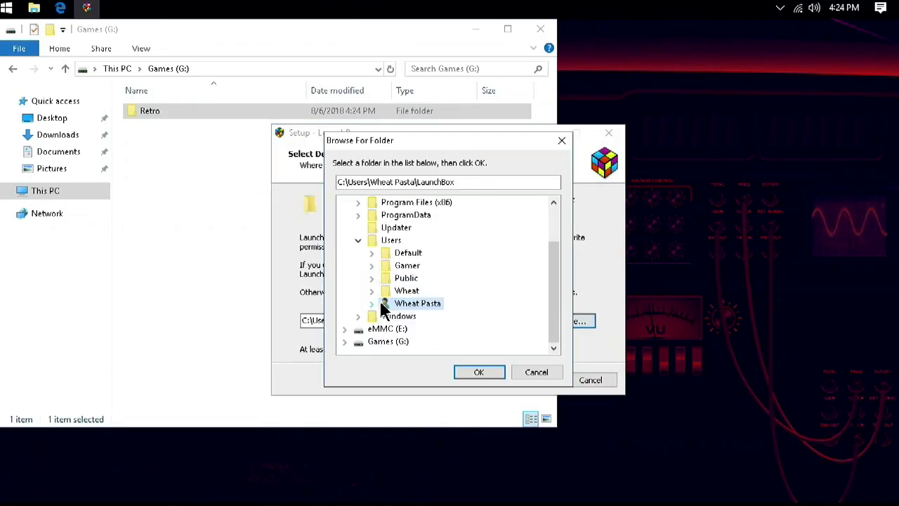
pyautogui.doubleClick(390, 343)
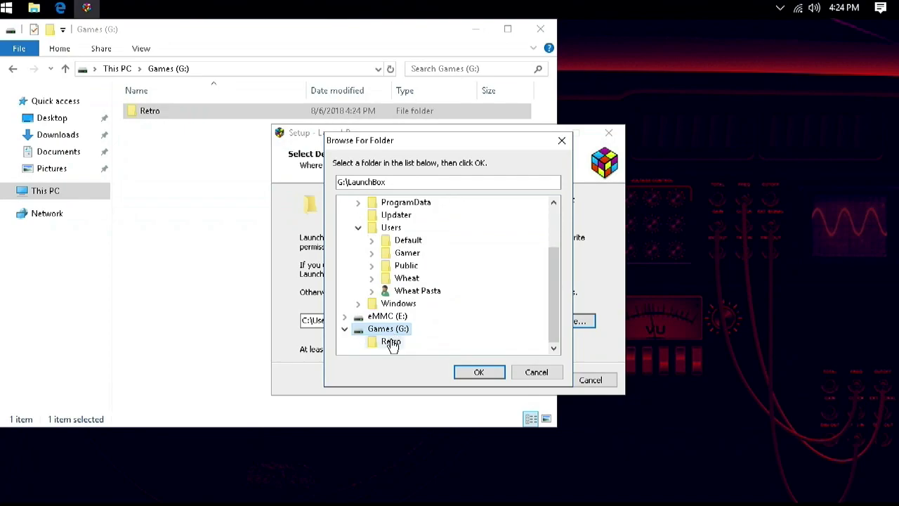
pyautogui.click(390, 343)
pyautogui.click(485, 375)
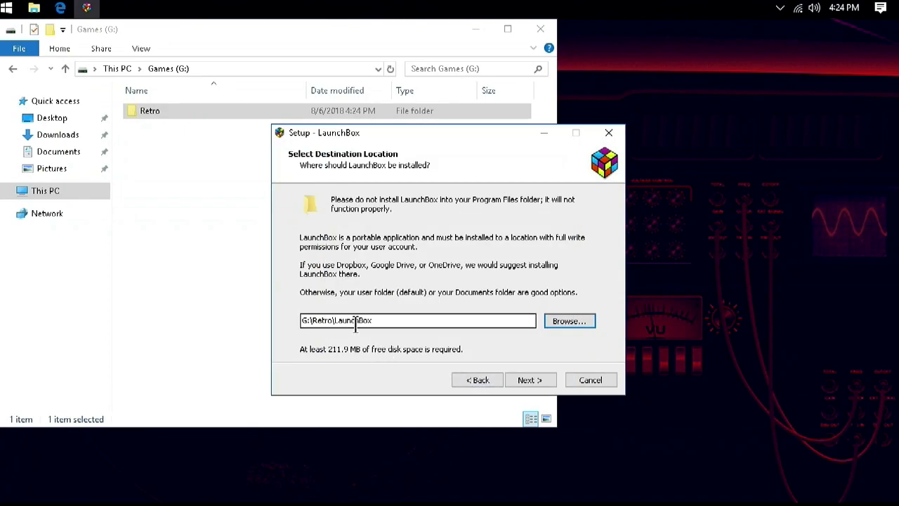
# - Accept the destination and remaining setup options without desktop icons, and install LaunchBox
pyautogui.click(527, 378)
pyautogui.click(529, 383)
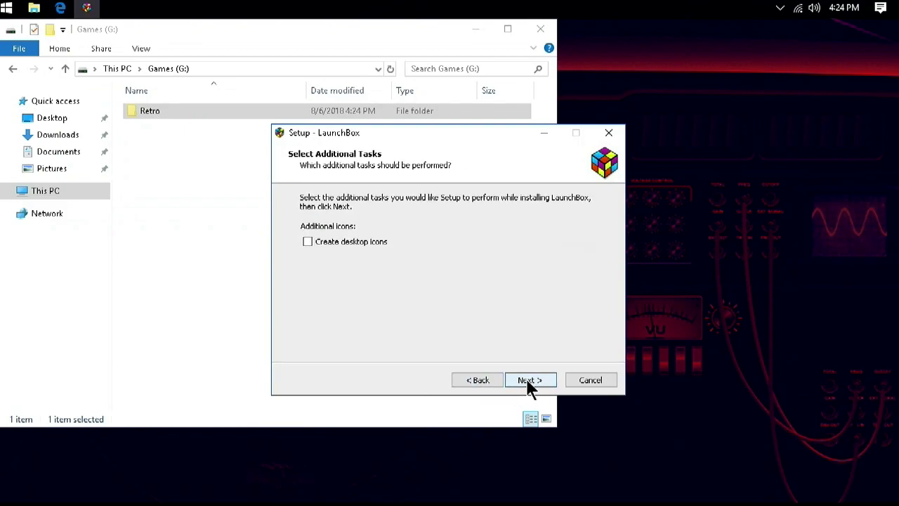
pyautogui.click(529, 383)
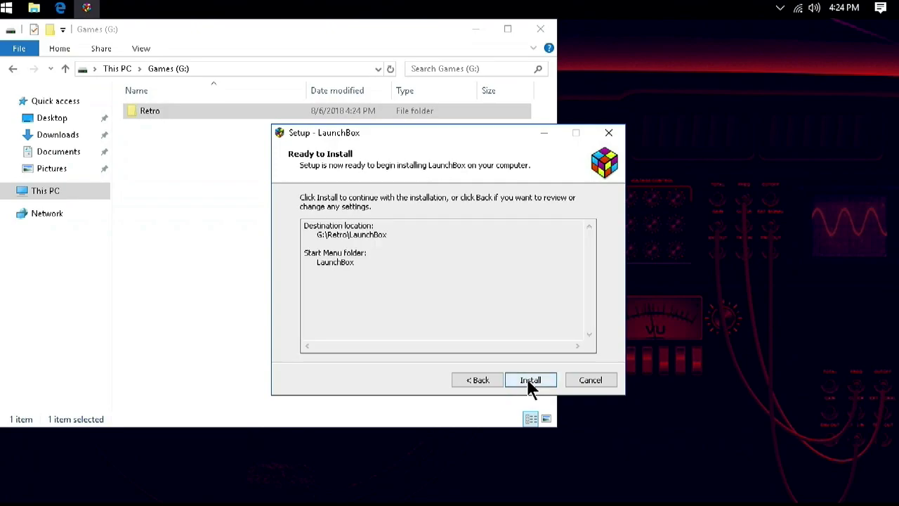
pyautogui.click(529, 382)
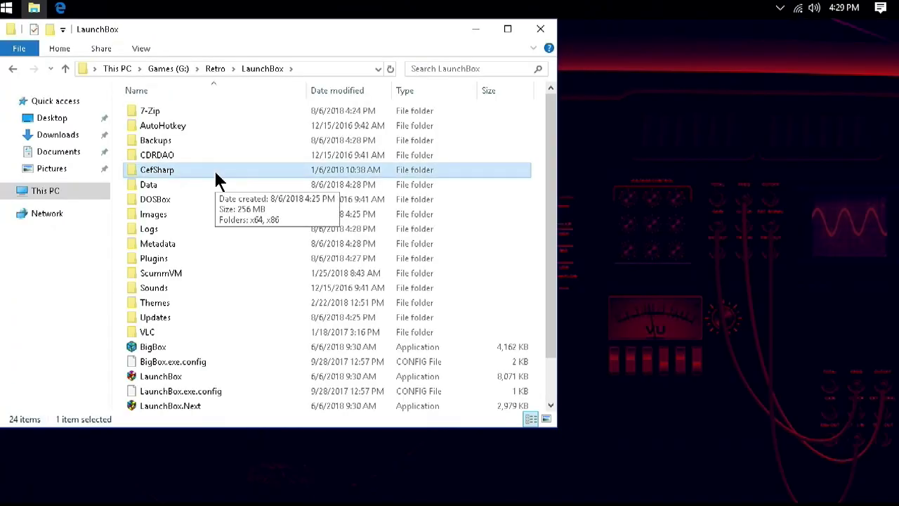
# - Create a new folder named emulators inside the LaunchBox folder
pyautogui.hotkey('ctrl', 'shift', 'n')
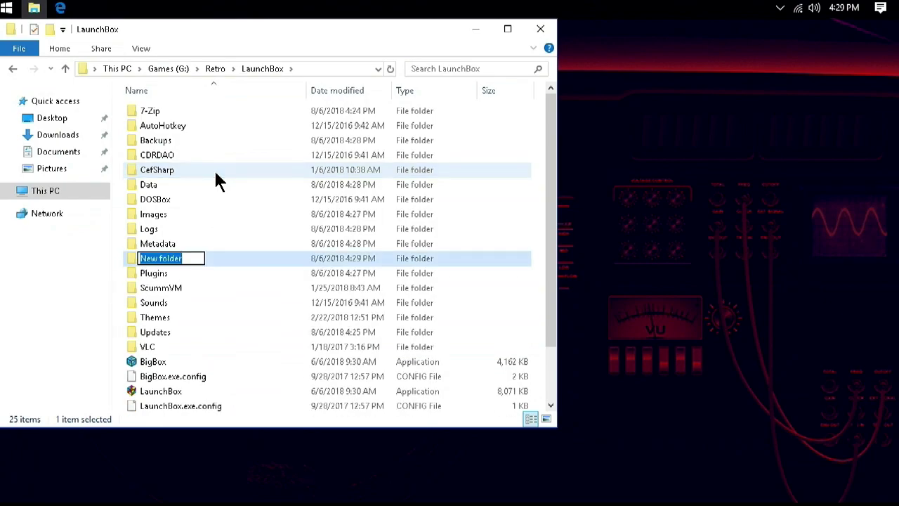
pyautogui.press('BackSpace')
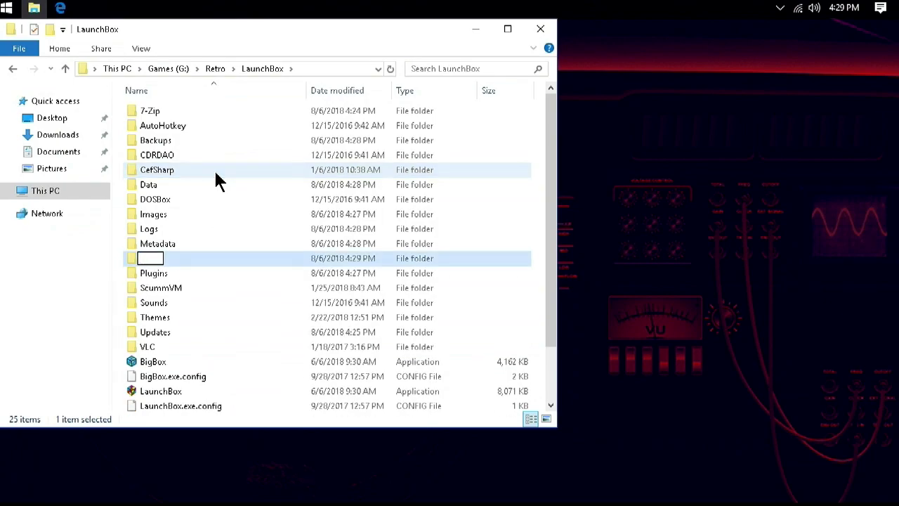
pyautogui.write('emulato')
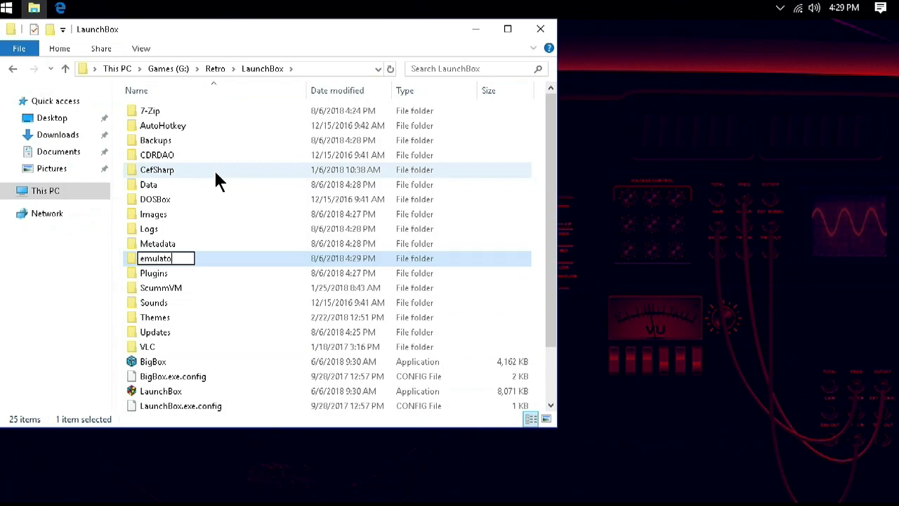
pyautogui.write('rs')
pyautogui.press('Return')
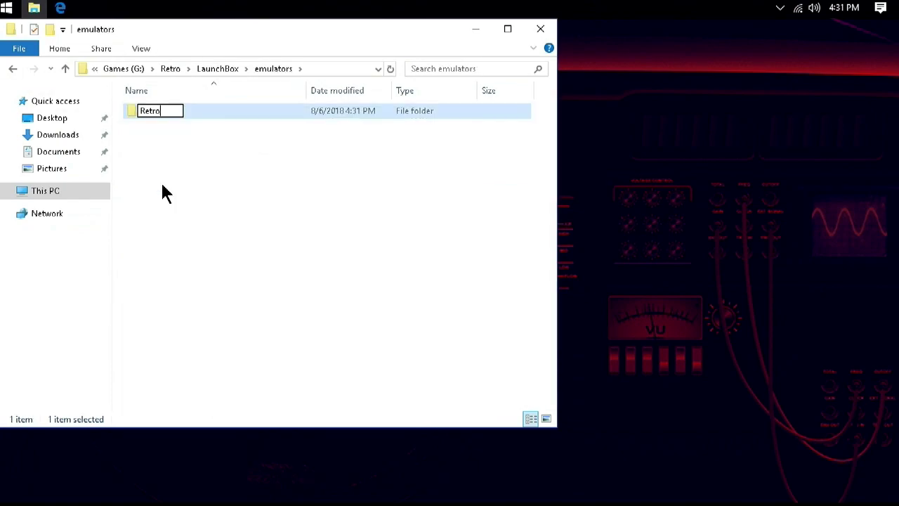
# - Name the new folder inside emulators RetroArch and open it
pyautogui.write('Arch')
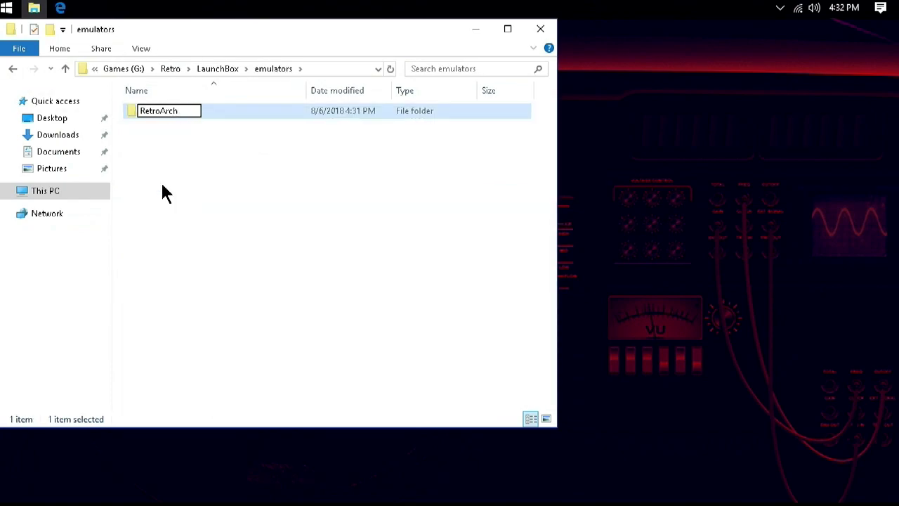
pyautogui.press('Return')
pyautogui.press('Return')
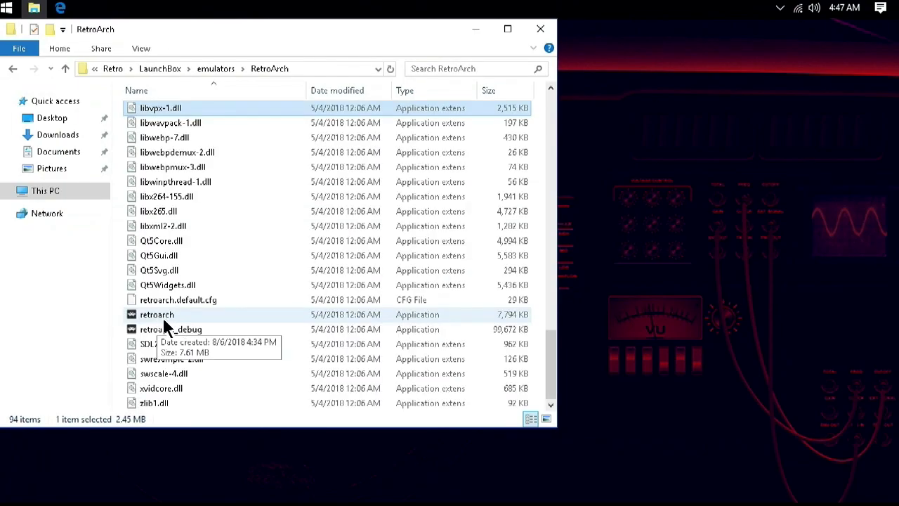
# - Launch the retroarch application from its folder and open the Core Updater within the Online Updater
pyautogui.click(160, 318)
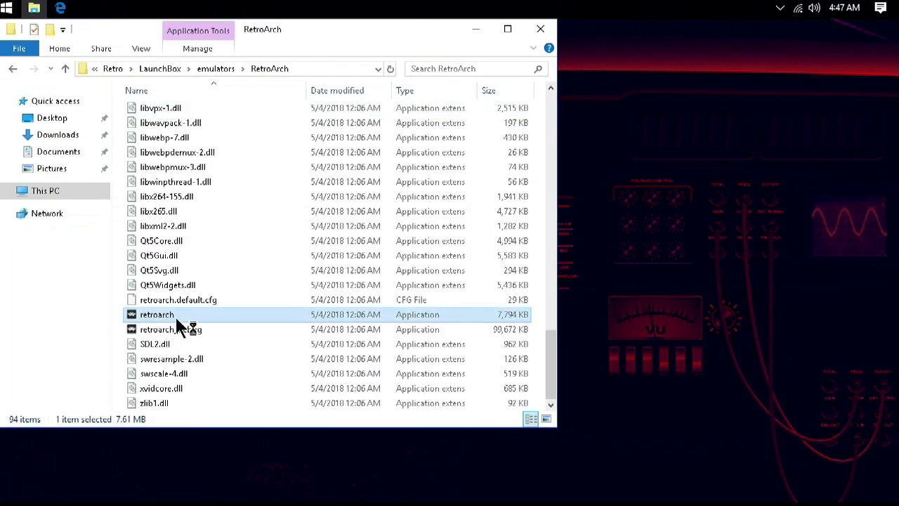
pyautogui.press('Down')
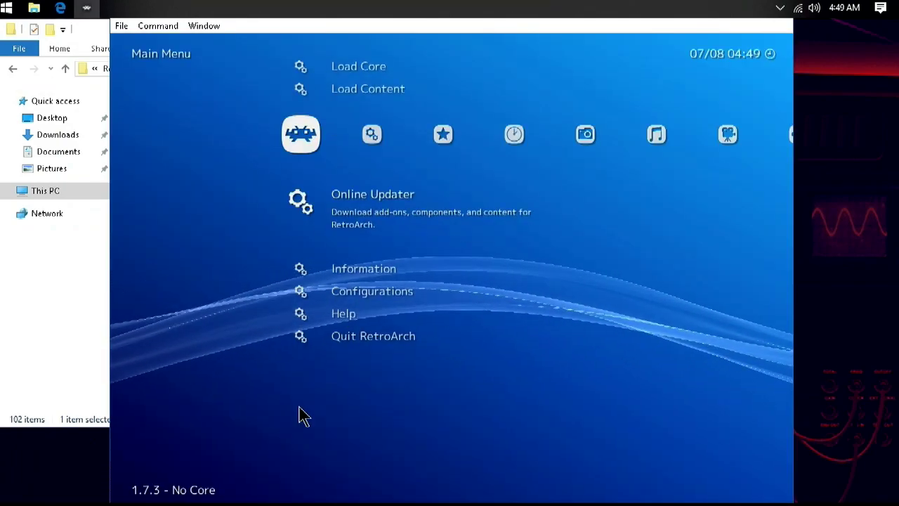
pyautogui.press('Return')
pyautogui.press('Return')
# - Download the Atari - 2600 (Stella) core and return to RetroArch's main menu
pyautogui.press('Down')
pyautogui.press('Down')
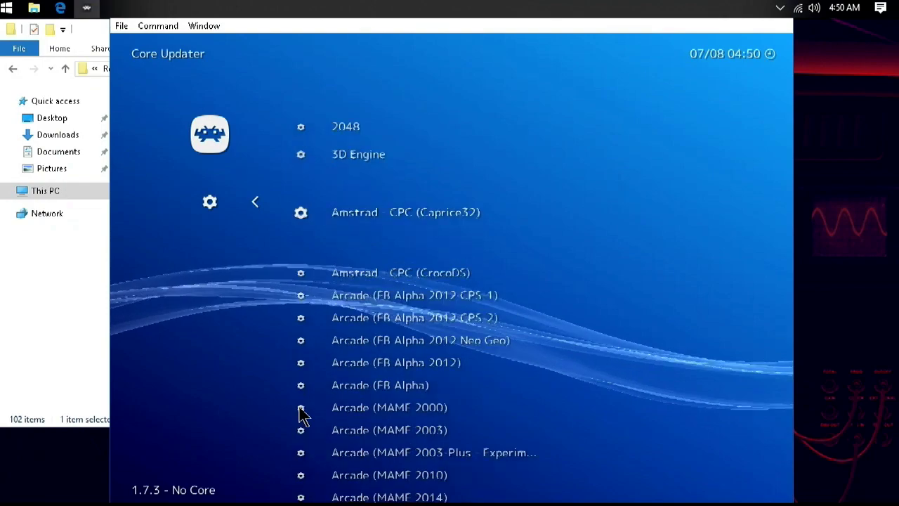
pyautogui.press('Down')
pyautogui.press('Down')
pyautogui.press('Down')
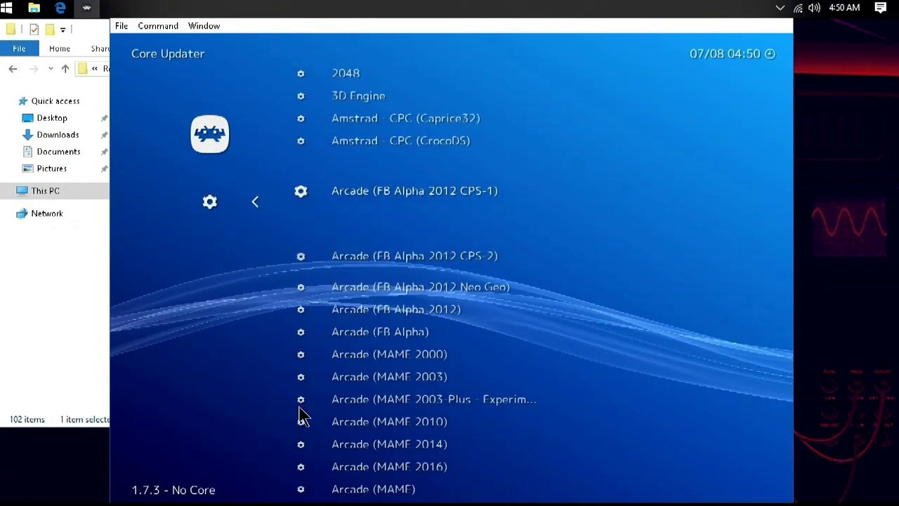
pyautogui.press('Down')
pyautogui.press('Down')
pyautogui.press('Down')
pyautogui.press('Down')
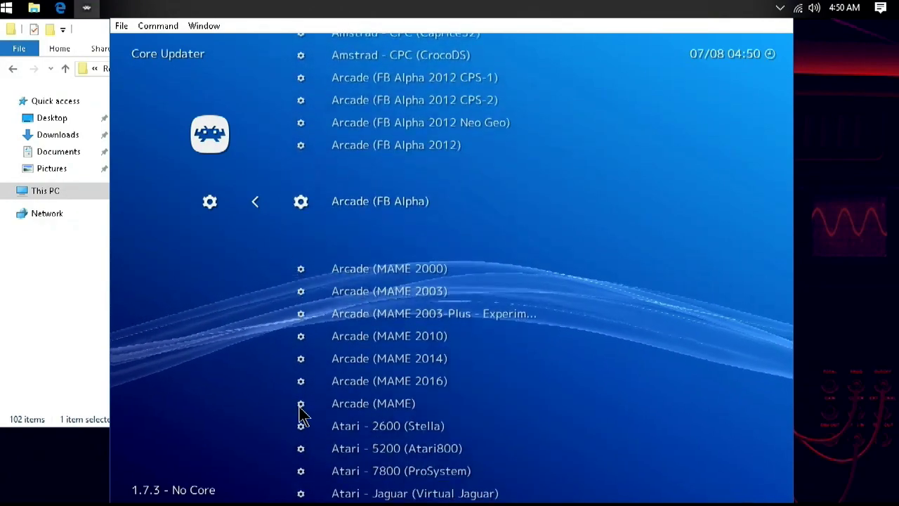
pyautogui.press('Down')
pyautogui.press('Down')
pyautogui.press('Down')
pyautogui.press('Down')
pyautogui.press('Down')
pyautogui.press('Down')
pyautogui.press('Down')
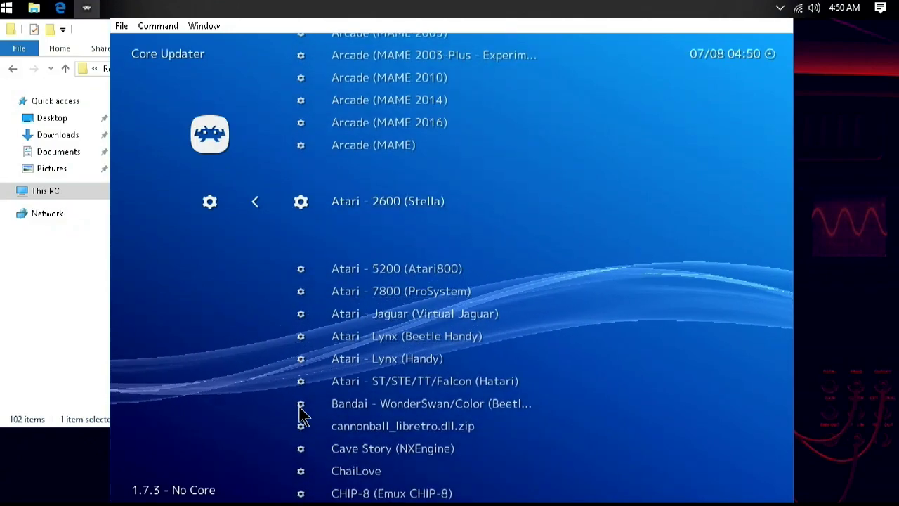
pyautogui.press('Return')
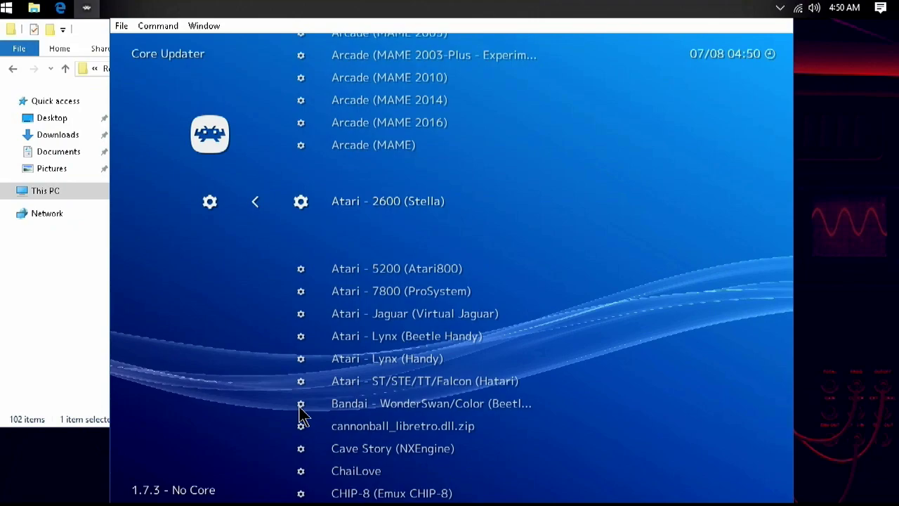
pyautogui.press('Up')
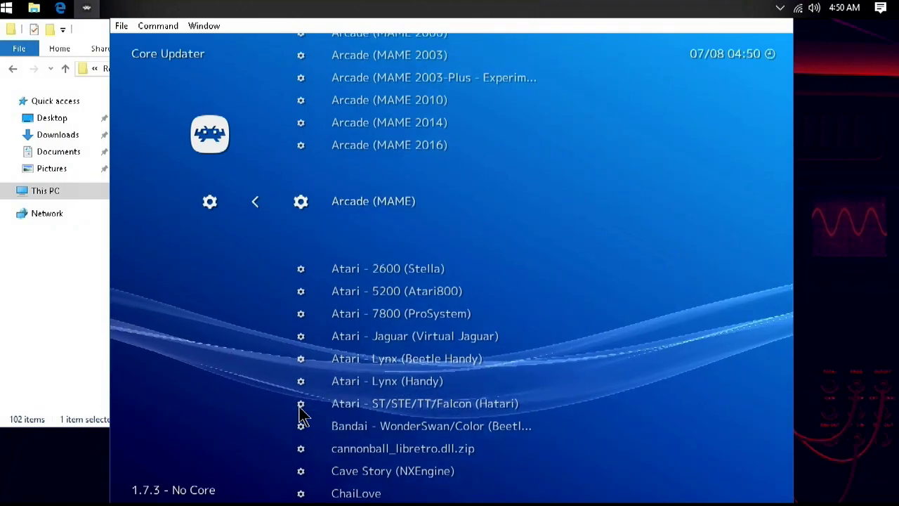
pyautogui.press('BackSpace')
pyautogui.press('BackSpace')
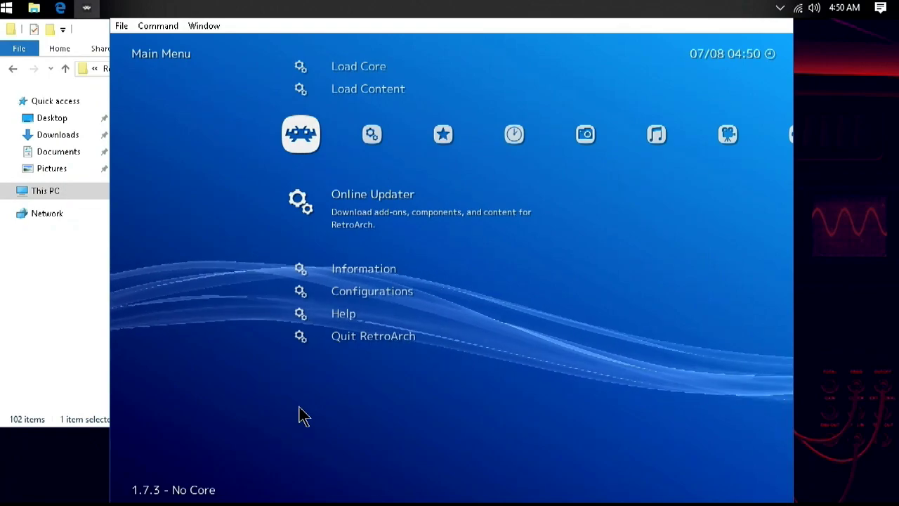
# - Open the Input settings in RetroArch's Settings section
pyautogui.press('Right')
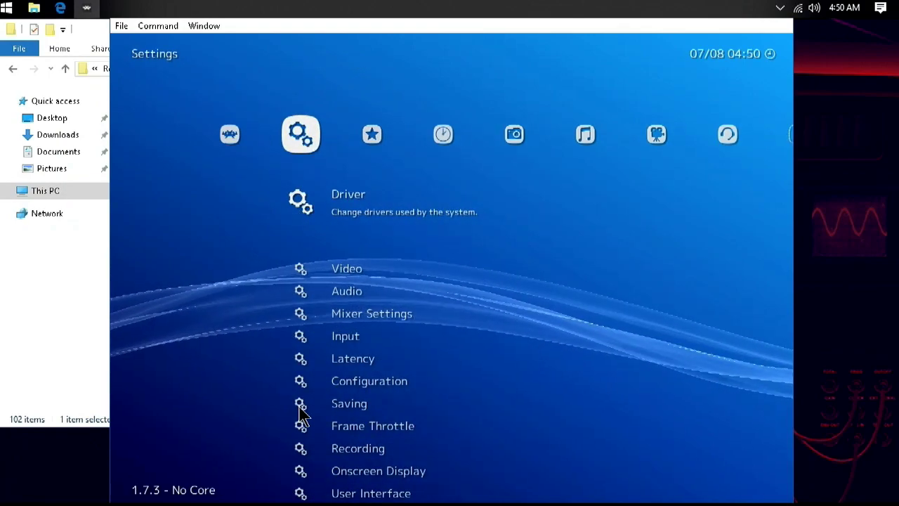
pyautogui.press('Down')
pyautogui.press('Down')
pyautogui.press('Down')
pyautogui.press('Down')
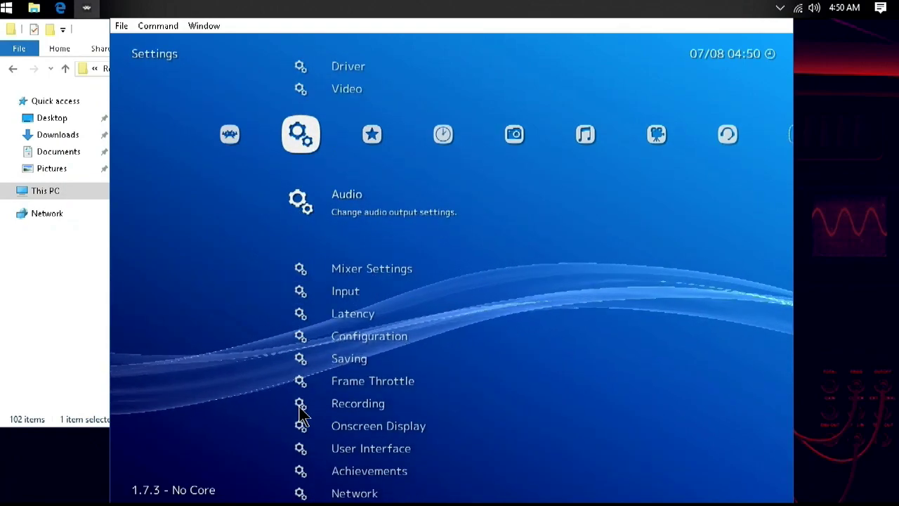
pyautogui.press('Return')
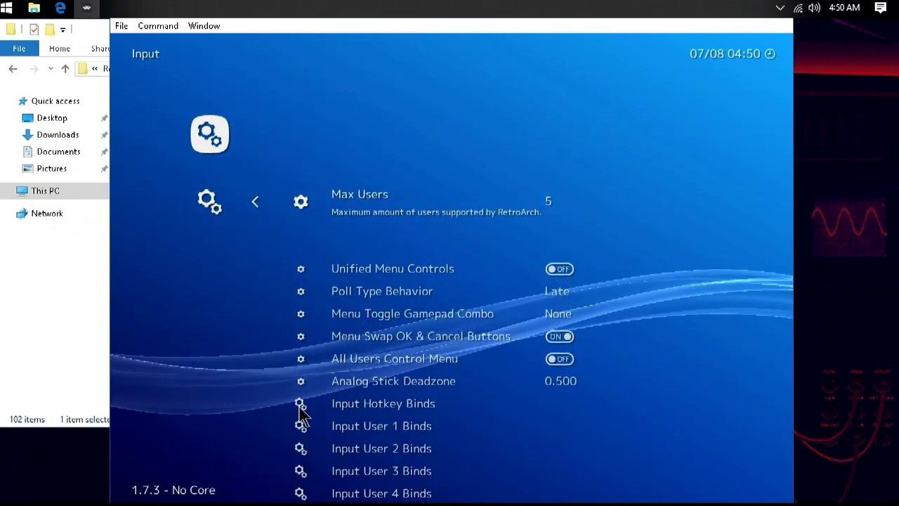
# - Open the Input User 1 Binds to access the first player's controller configuration
pyautogui.press('Down')
pyautogui.press('Down')
pyautogui.press('Down')
pyautogui.press('Down')
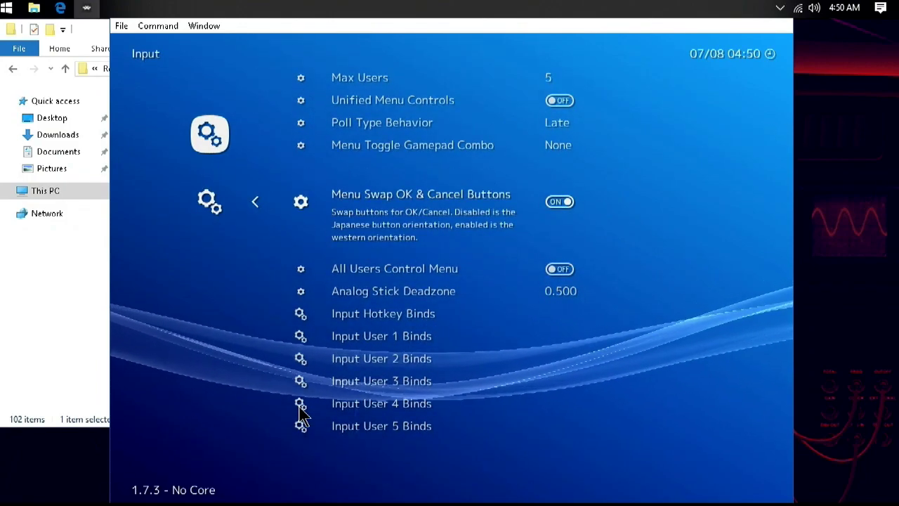
pyautogui.press('Down')
pyautogui.press('Down')
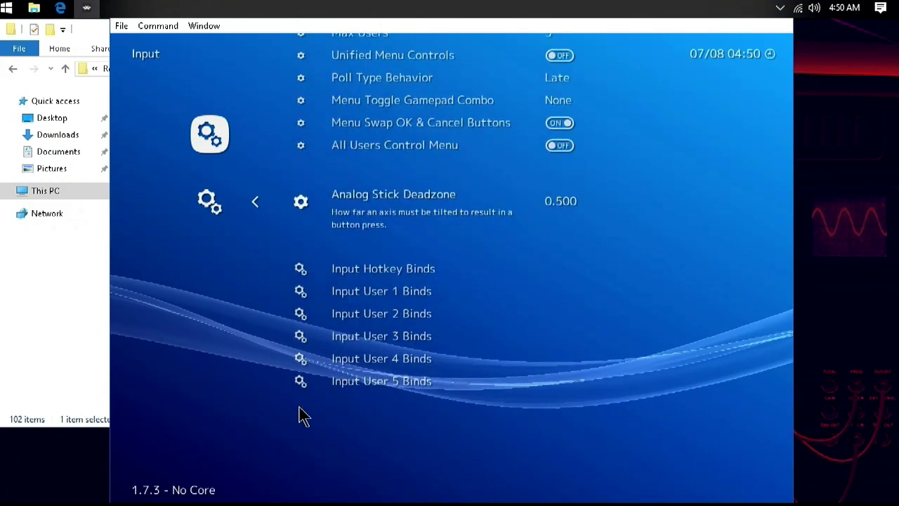
pyautogui.press('Down')
pyautogui.press('Down')
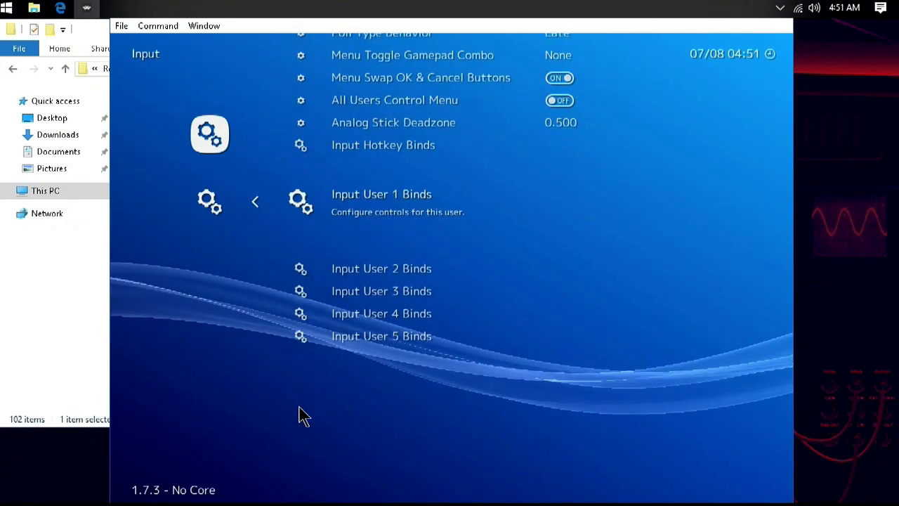
pyautogui.press('Return')
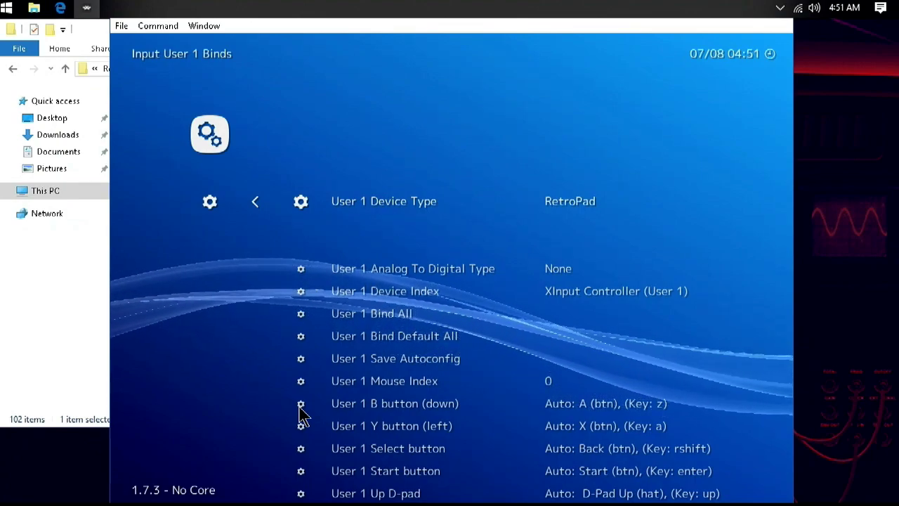
# - Examine User 1's analog-to-digital type, device index and bind options, and return to the Settings list
pyautogui.press('Down')
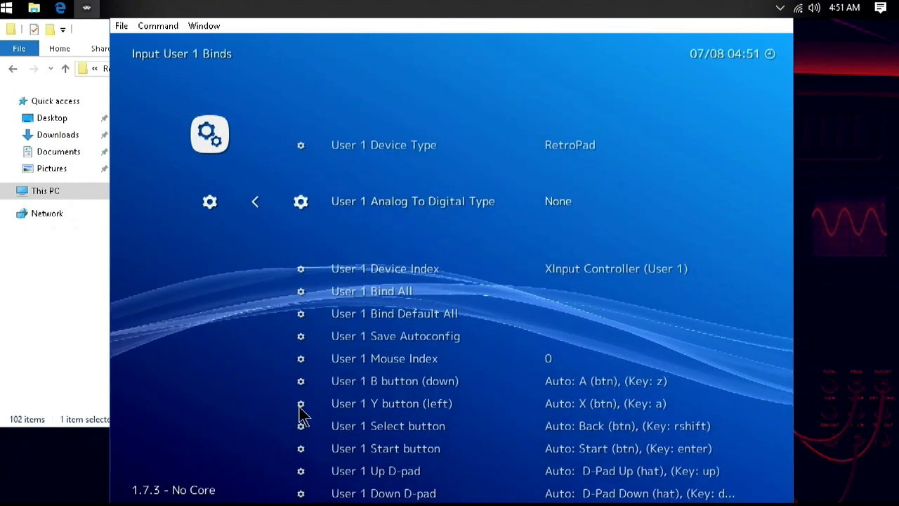
pyautogui.press('Down')
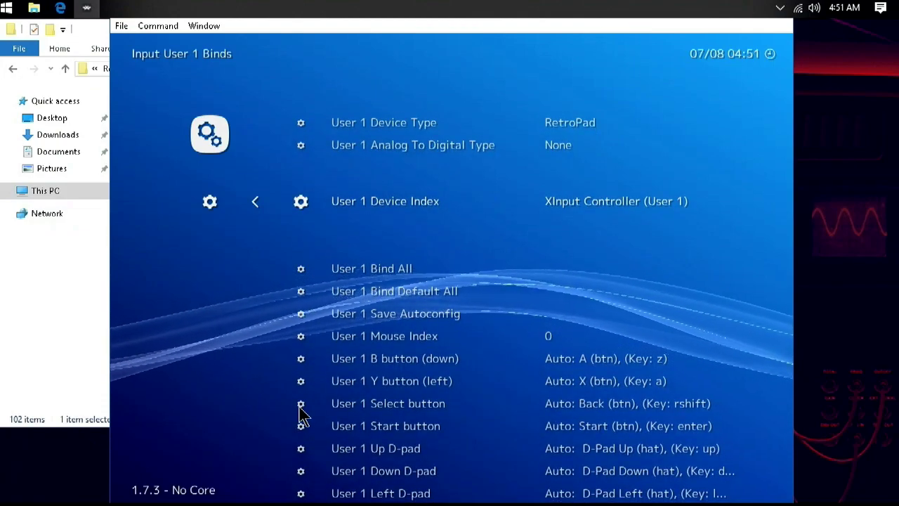
pyautogui.press('Down')
pyautogui.press('Down')
pyautogui.press('Down')
pyautogui.press('Up')
pyautogui.press('Up')
pyautogui.press('Up')
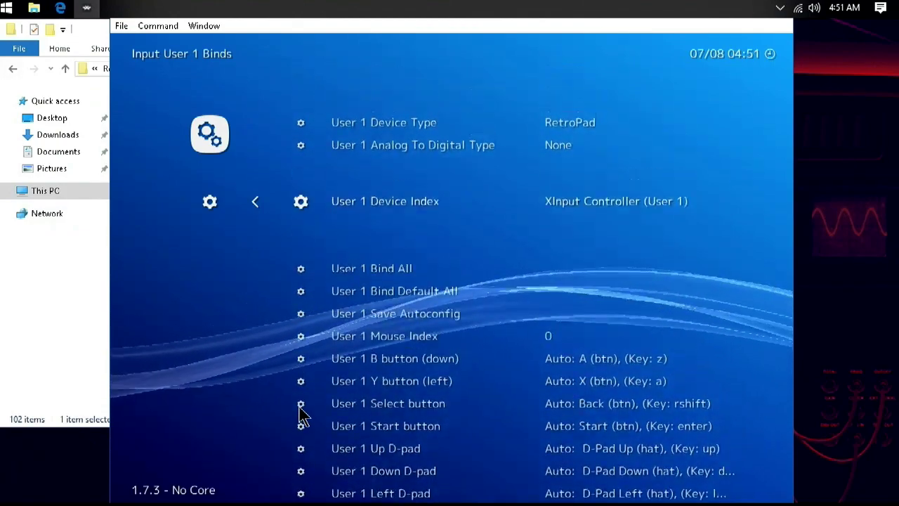
pyautogui.press('Up')
pyautogui.press('Up')
pyautogui.press('BackSpace')
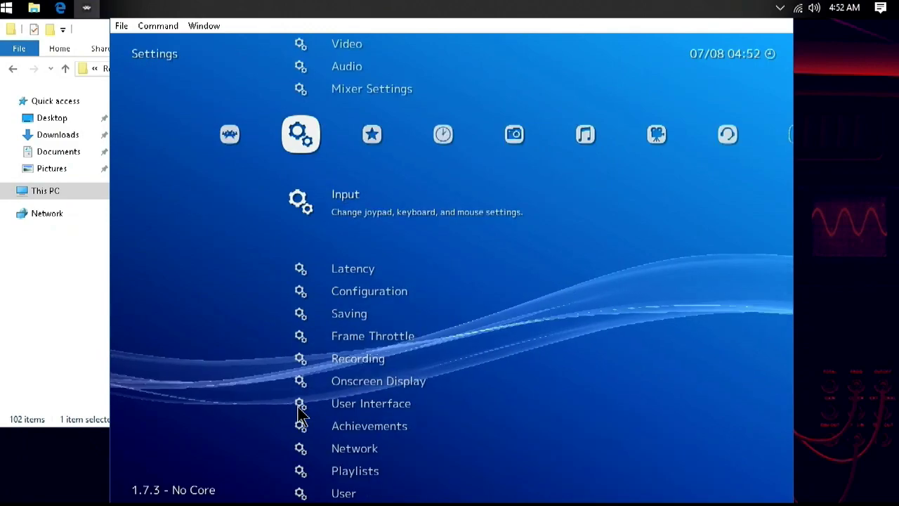
# - Turn on Start in Fullscreen Mode in the Video settings and quit RetroArch
pyautogui.press('Up')
pyautogui.press('Up')
pyautogui.press('Up')
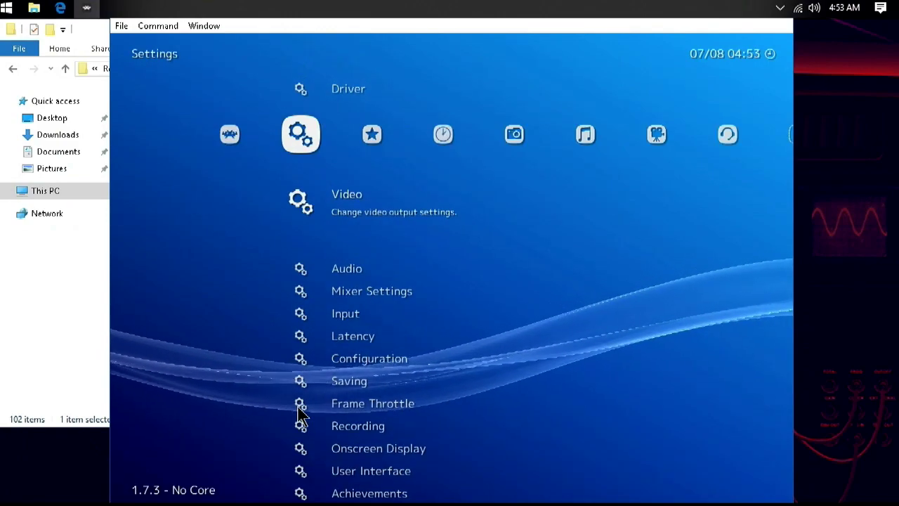
pyautogui.press('Return')
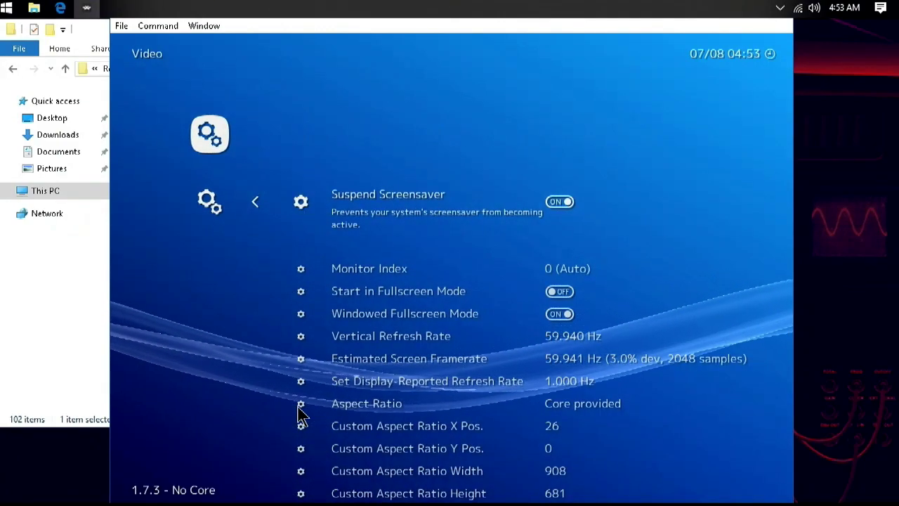
pyautogui.press('Down')
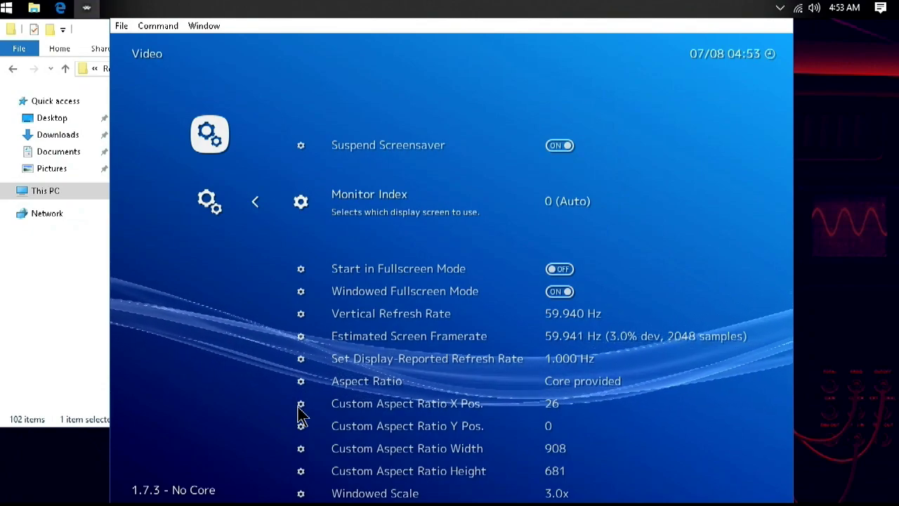
pyautogui.press('Down')
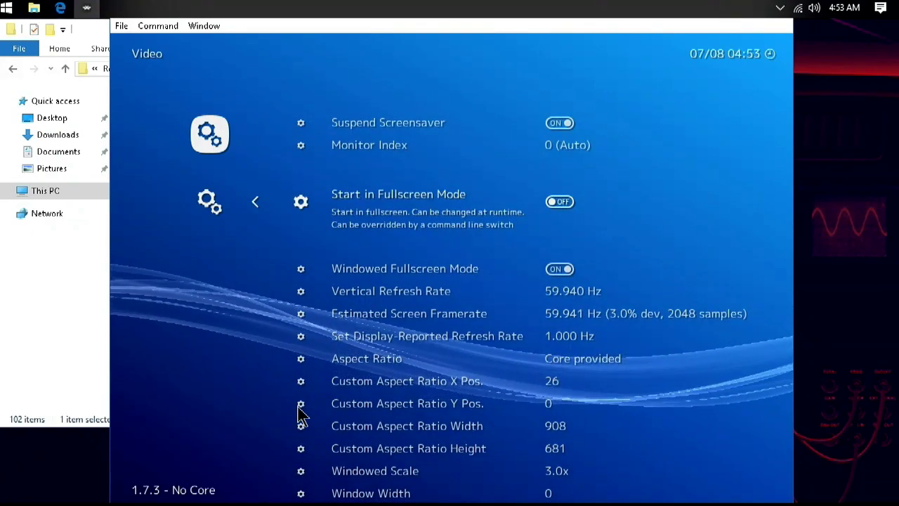
pyautogui.press('Escape')
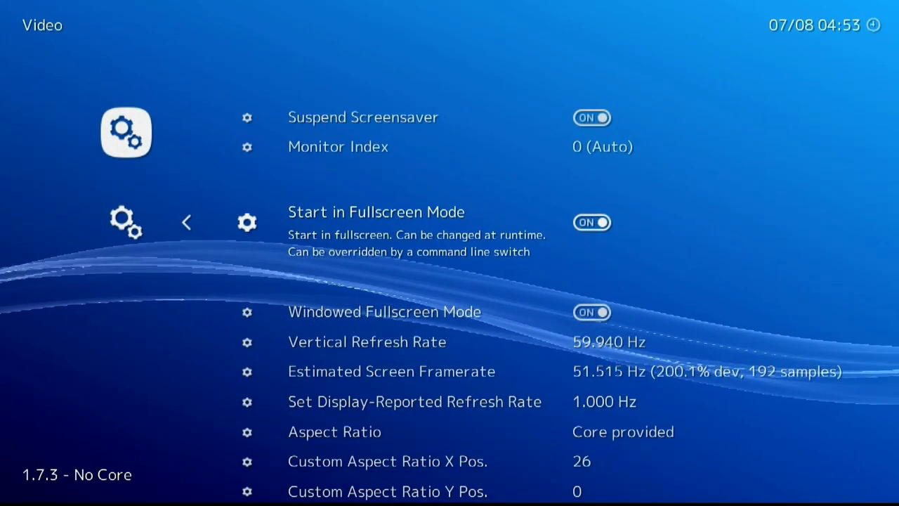
pyautogui.press('Escape')
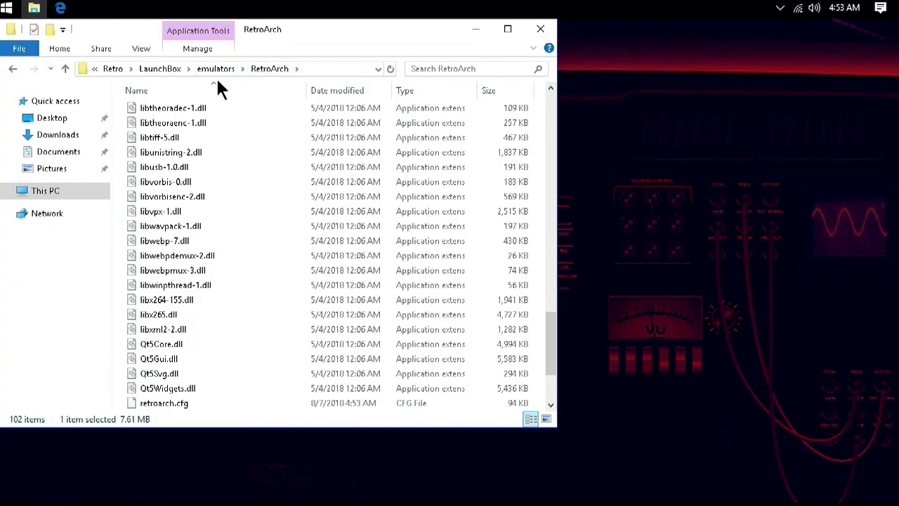
# - Create a desktop shortcut for LaunchBox.Next from the LaunchBox folder and close the folder window
pyautogui.click(160, 70)
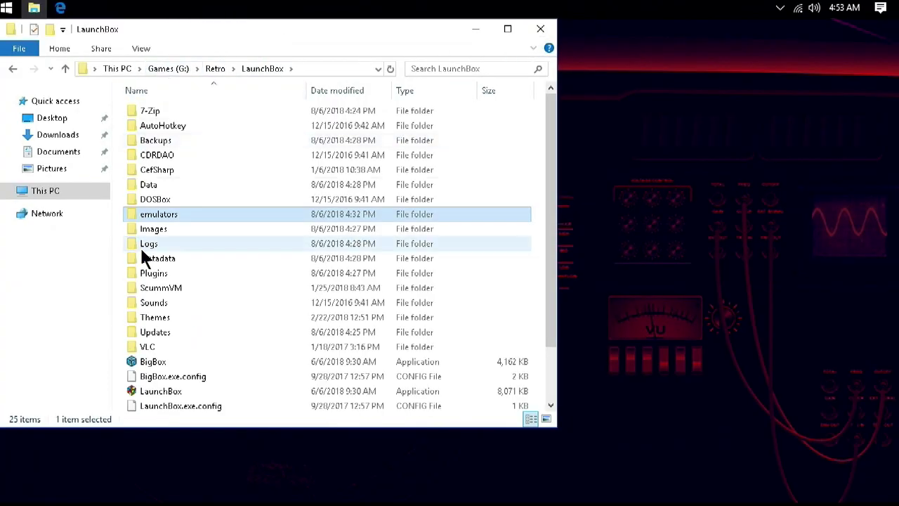
pyautogui.scroll(-1, 177, 367)
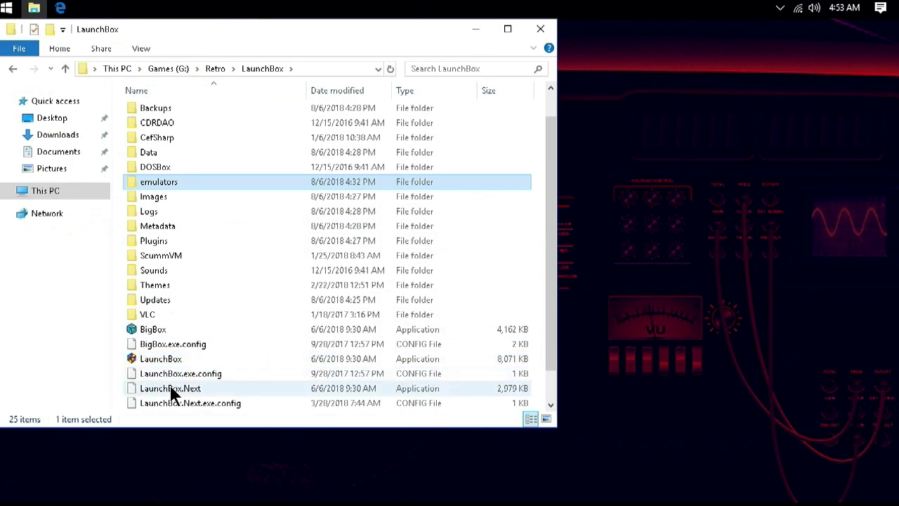
pyautogui.scroll(-1, 170, 390)
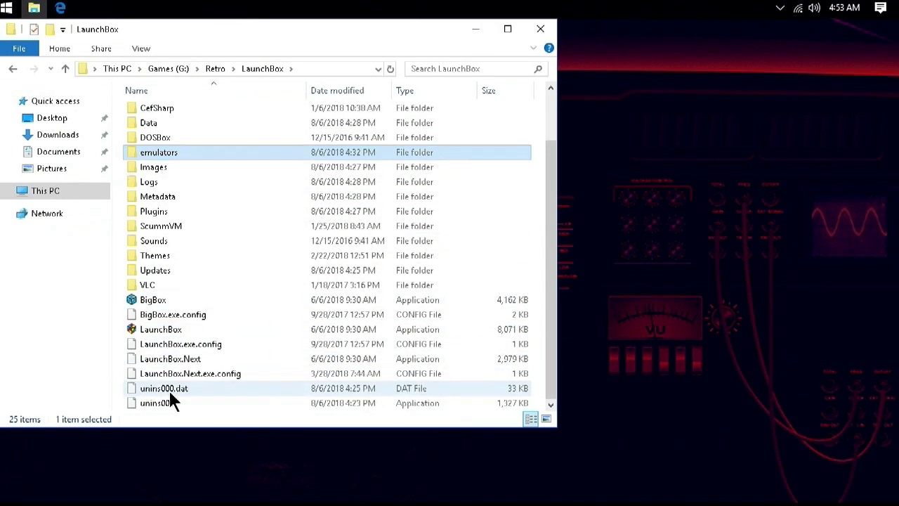
pyautogui.click(141, 358)
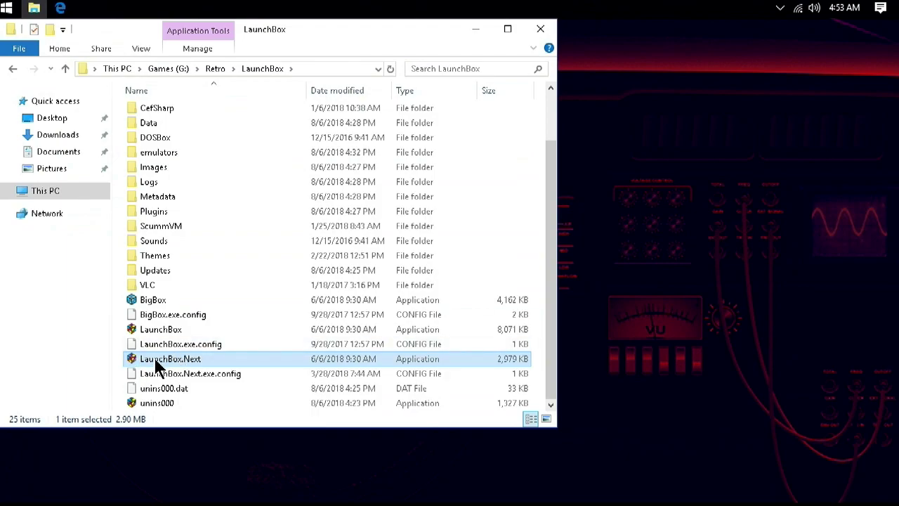
pyautogui.rightClick(154, 362)
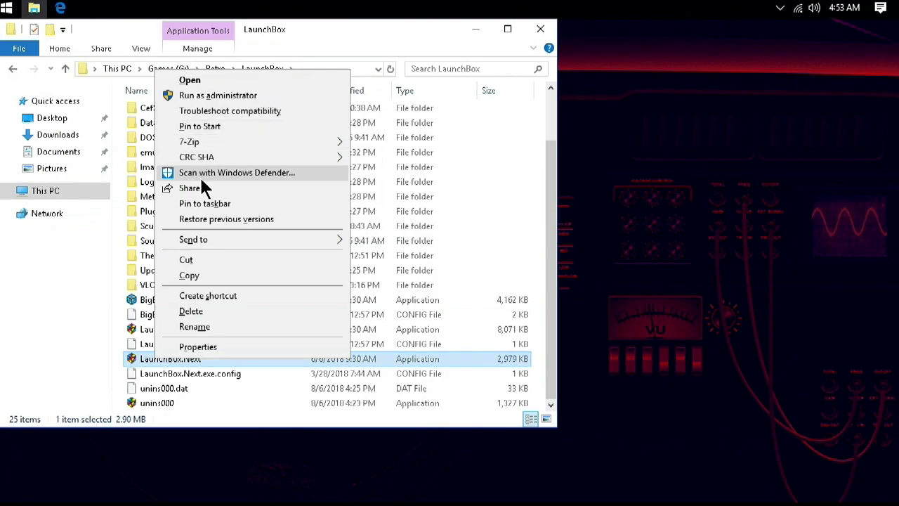
pyautogui.moveTo(235, 240)
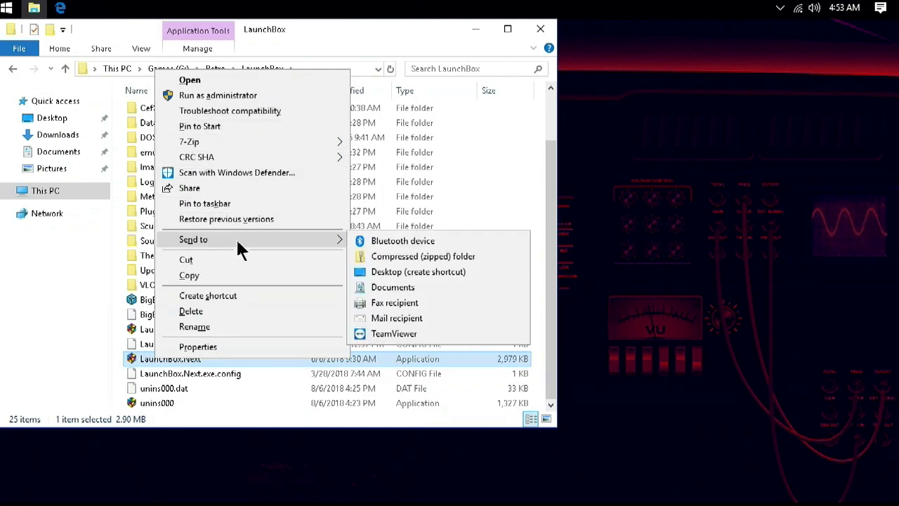
pyautogui.click(410, 273)
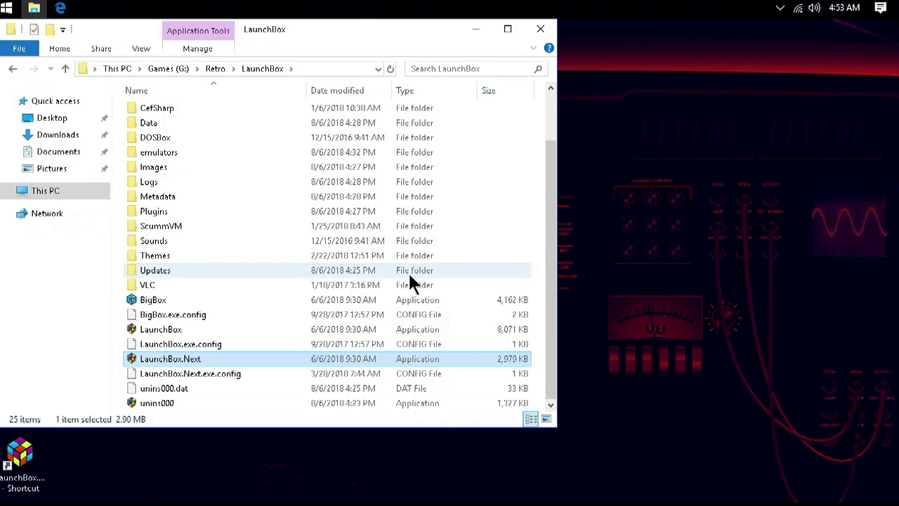
pyautogui.click(541, 29)
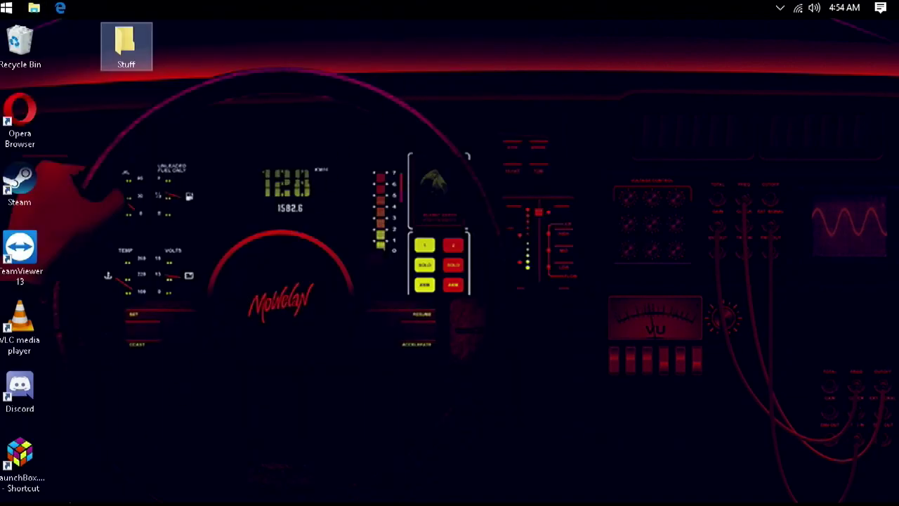
# - Launch LaunchBox from its desktop shortcut and open Manage Emulators, dismissing the Add Games wizard
pyautogui.doubleClick(36, 448)
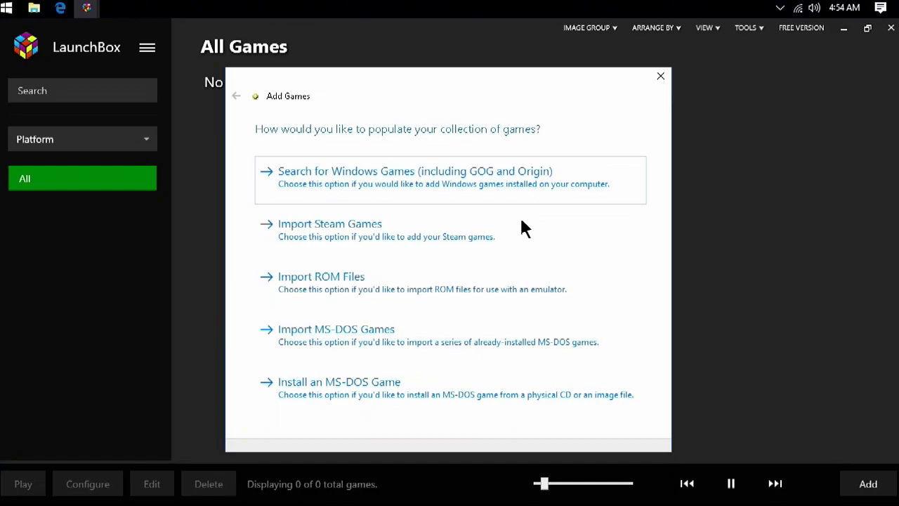
pyautogui.press('Escape')
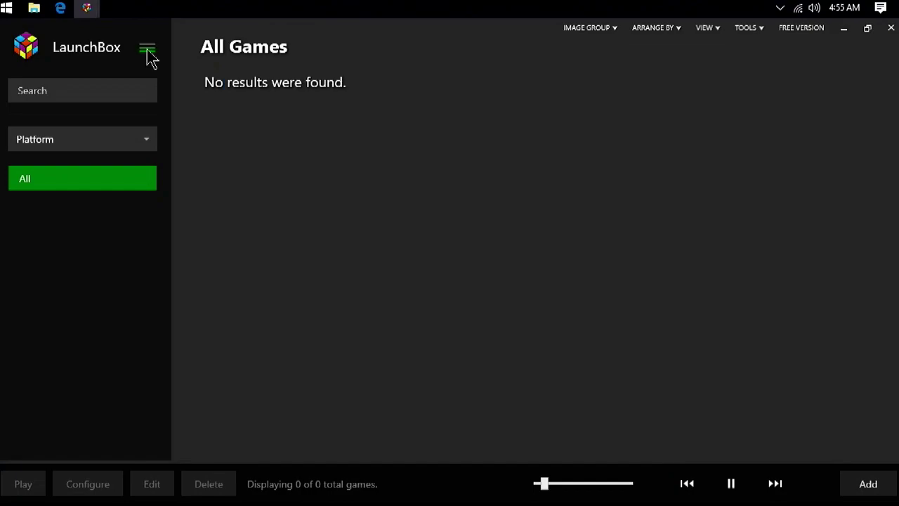
pyautogui.click(147, 51)
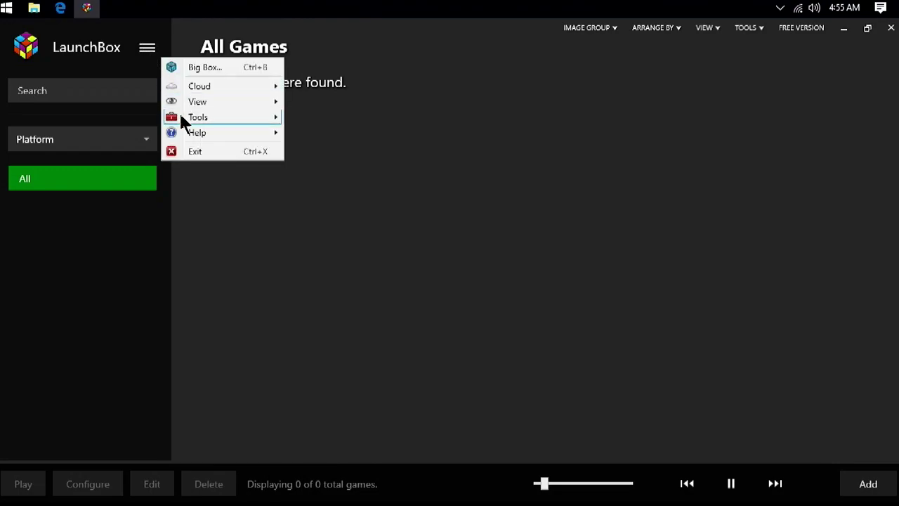
pyautogui.moveTo(192, 116)
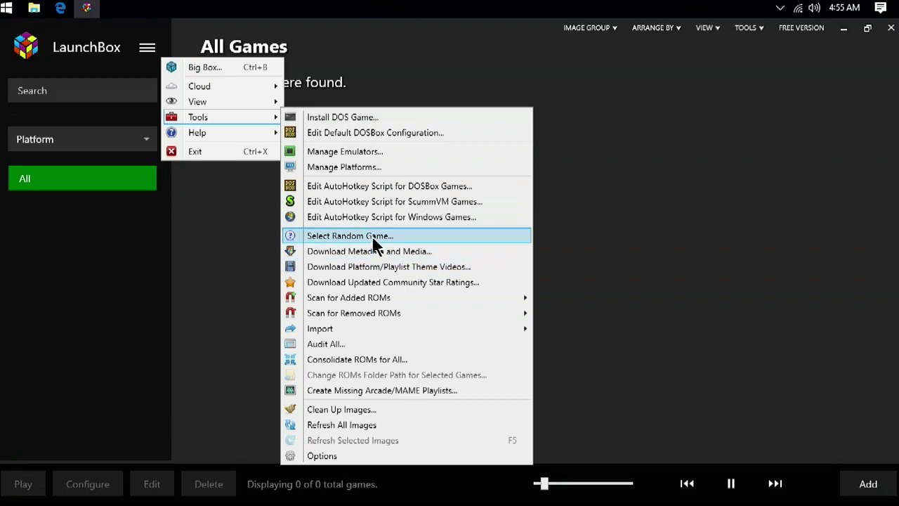
pyautogui.click(356, 150)
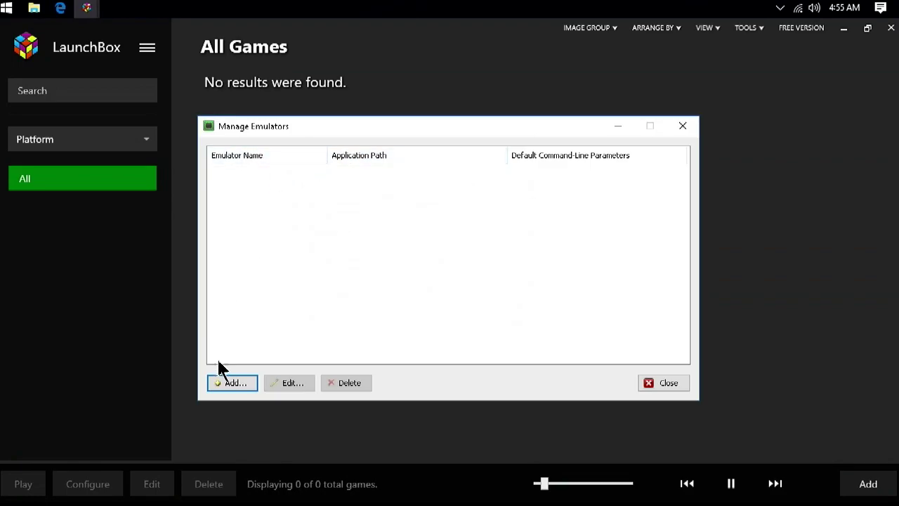
# - Add a new emulator named Retroarch and browse for its application path
pyautogui.click(229, 382)
pyautogui.write('Retroarch')
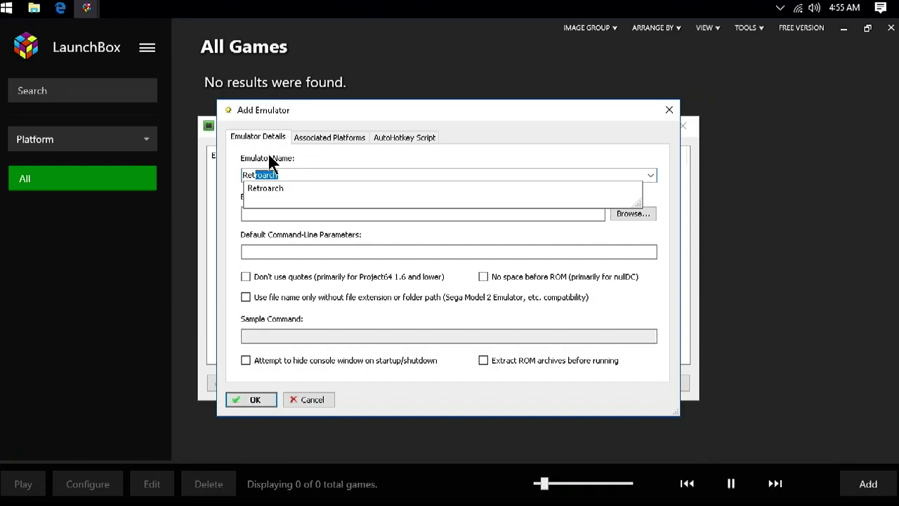
pyautogui.click(269, 191)
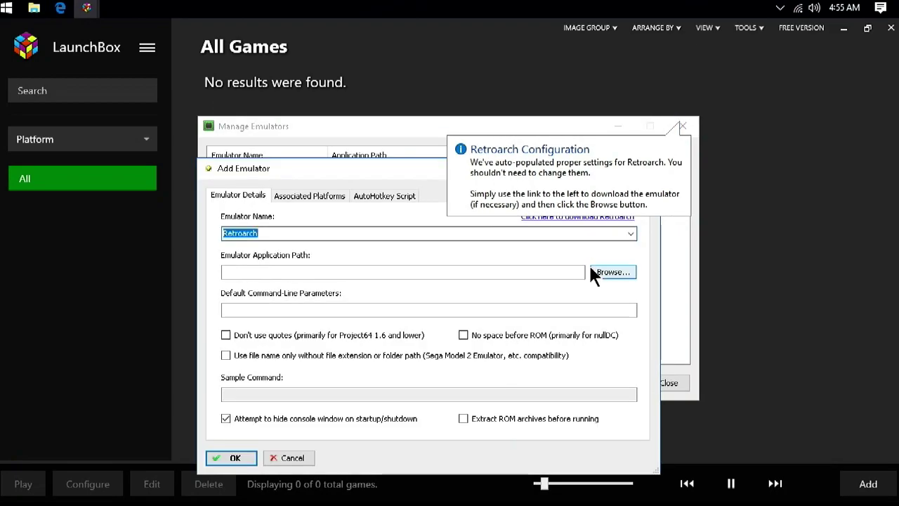
pyautogui.click(595, 268)
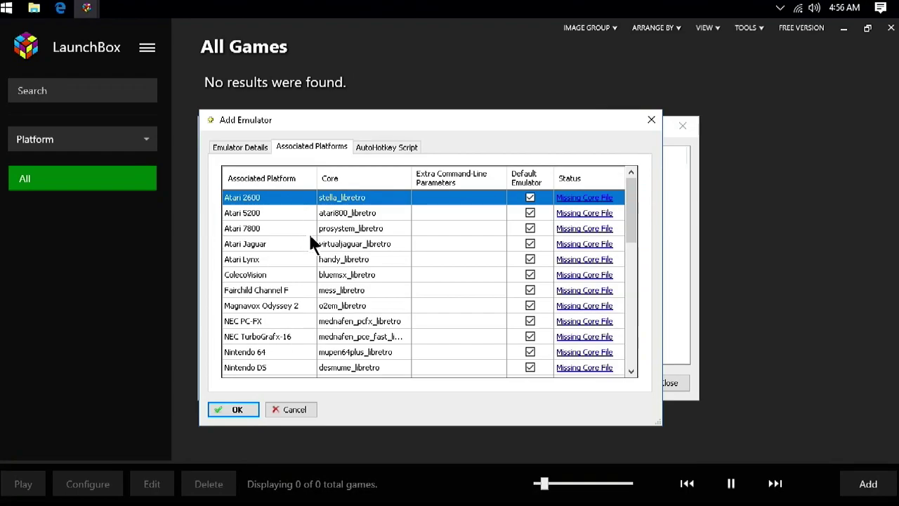
# - Review the Retroarch emulator's associated platforms and the core choices available for an additional platform entry
pyautogui.scroll(-10, 316, 278)
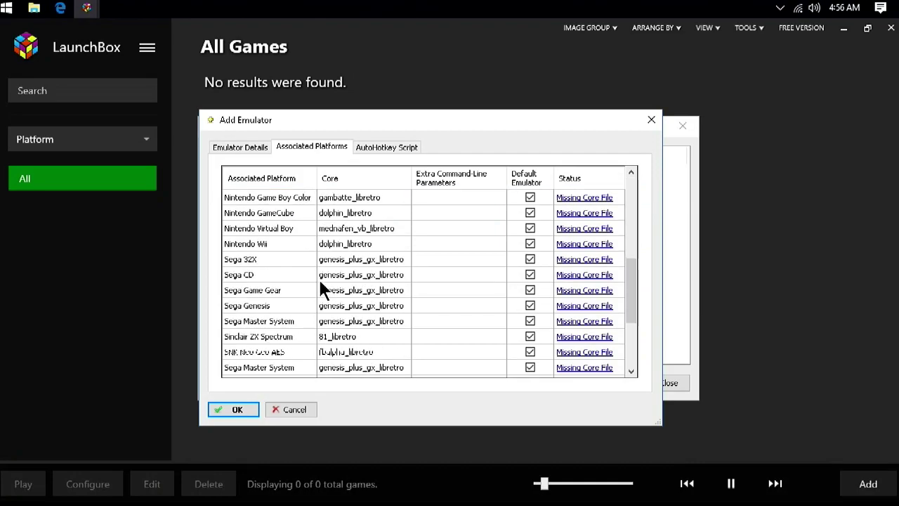
pyautogui.click(239, 365)
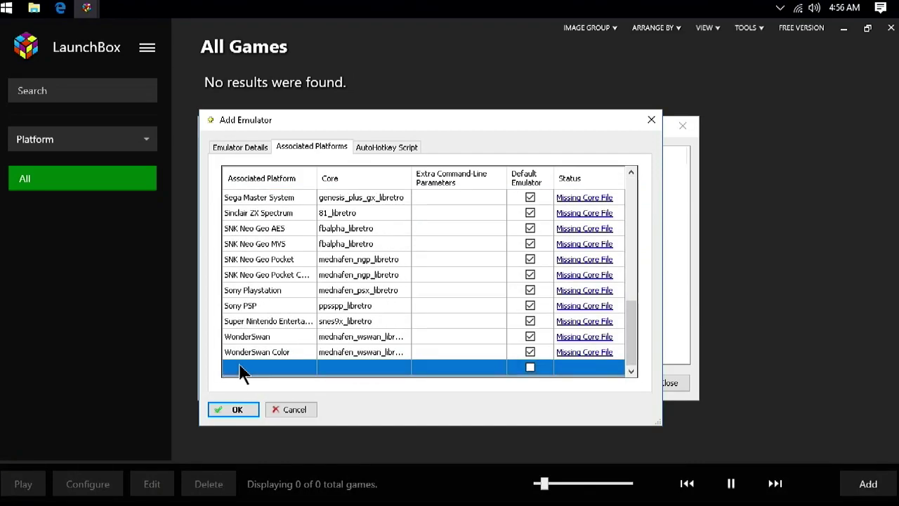
pyautogui.click(238, 367)
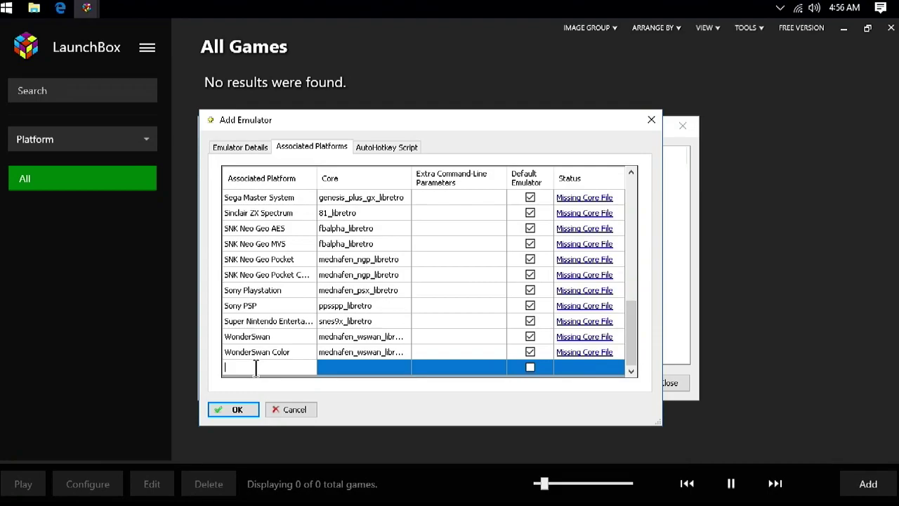
pyautogui.click(367, 371)
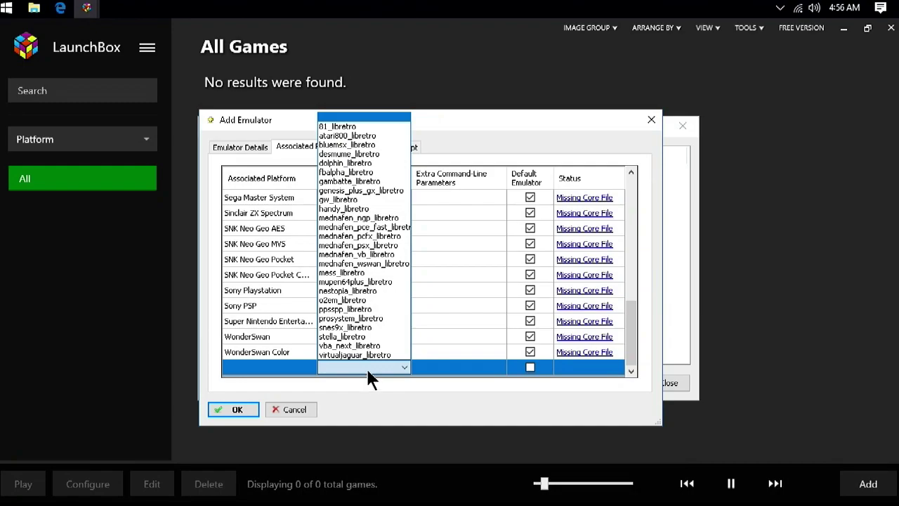
pyautogui.click(368, 372)
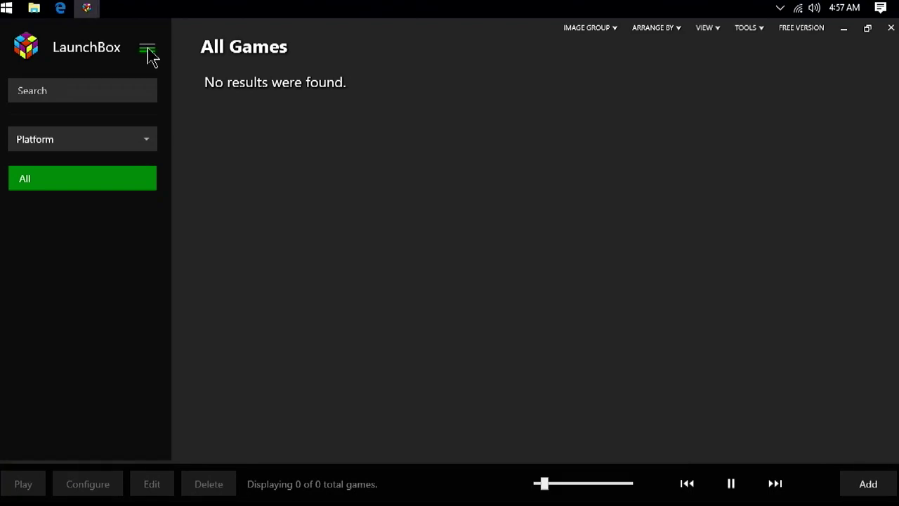
# - Start the Import ROMs from Files Wizard and add Dragster (USA).zip from the Desktop's Stuff\Atari folder as the file to import
pyautogui.click(147, 49)
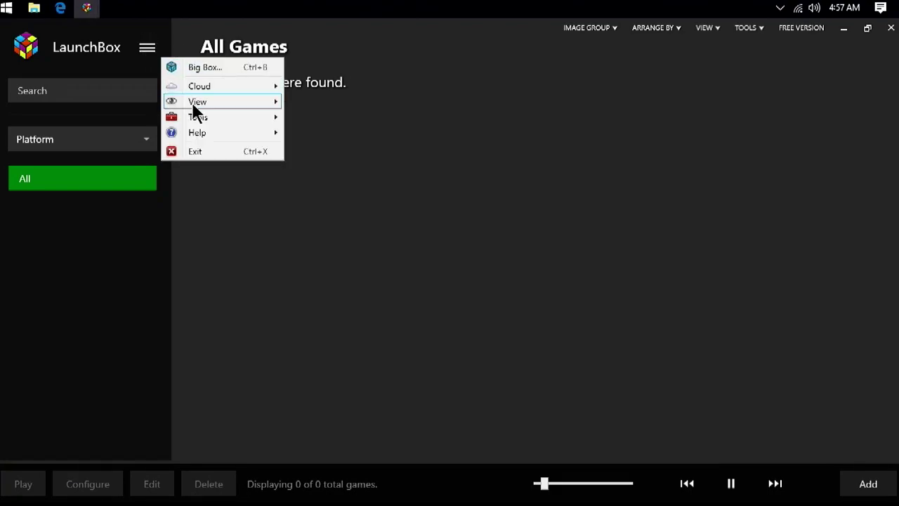
pyautogui.moveTo(210, 117)
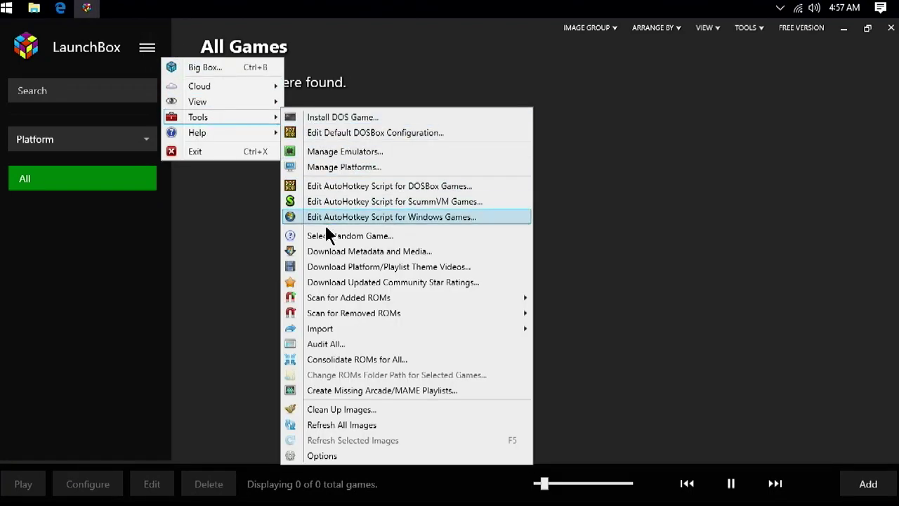
pyautogui.moveTo(337, 342)
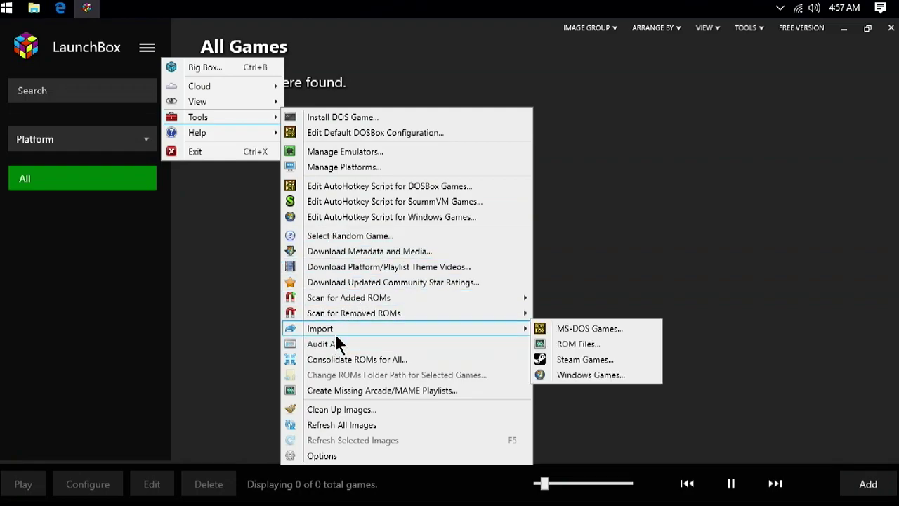
pyautogui.click(593, 346)
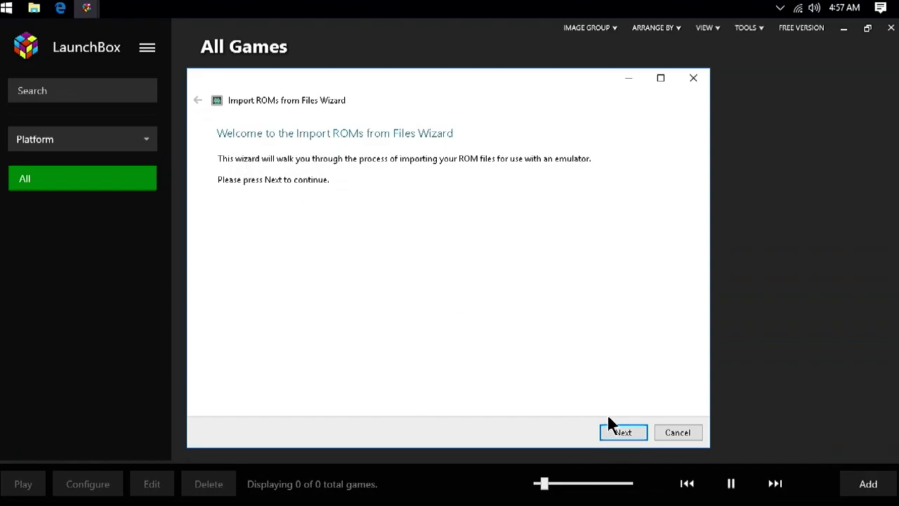
pyautogui.click(621, 432)
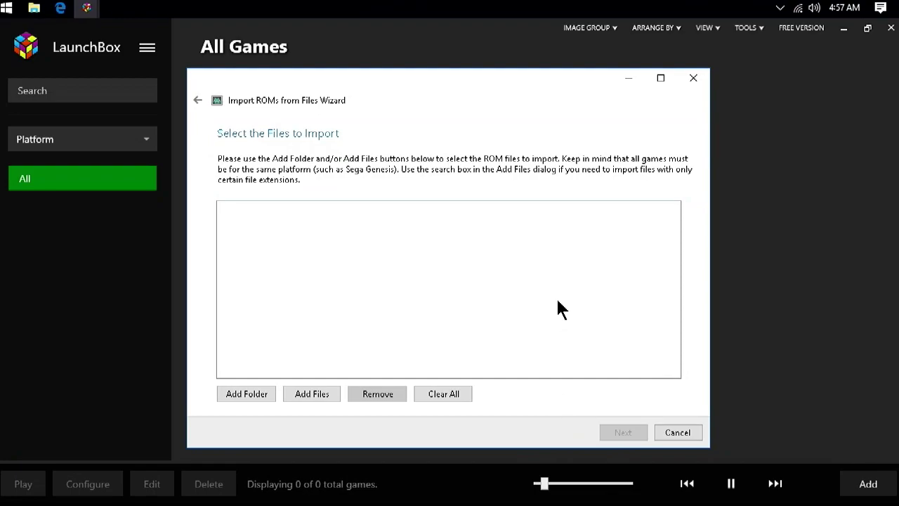
pyautogui.click(304, 395)
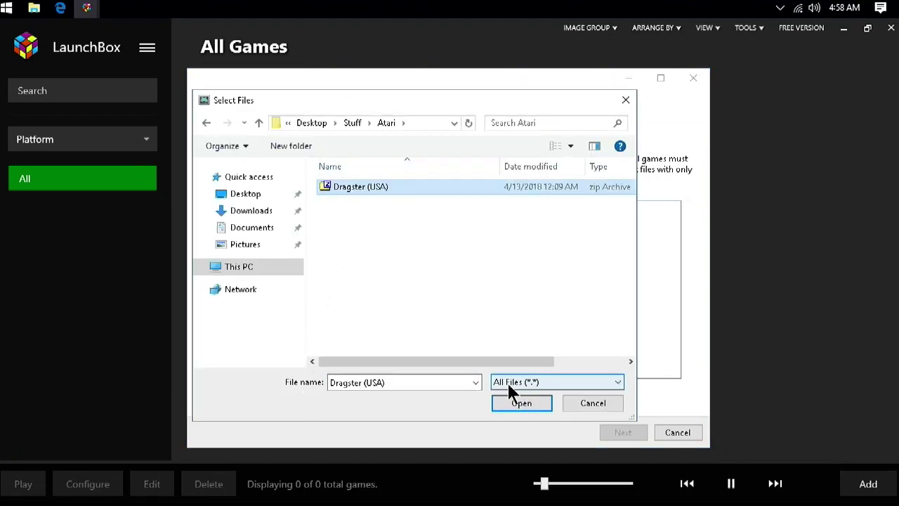
pyautogui.click(516, 404)
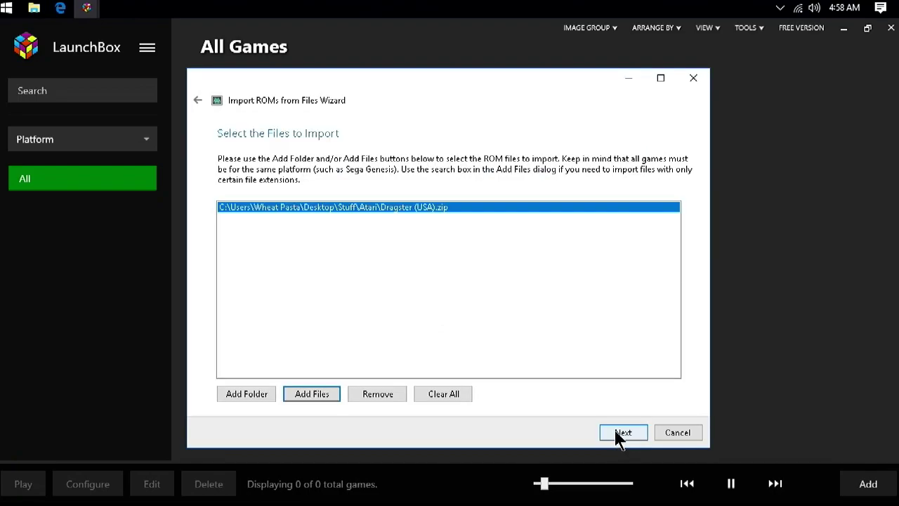
pyautogui.click(621, 432)
# - Set the import platform to Atari 2600 and choose to use the files in their current location
pyautogui.click(246, 185)
pyautogui.click(242, 162)
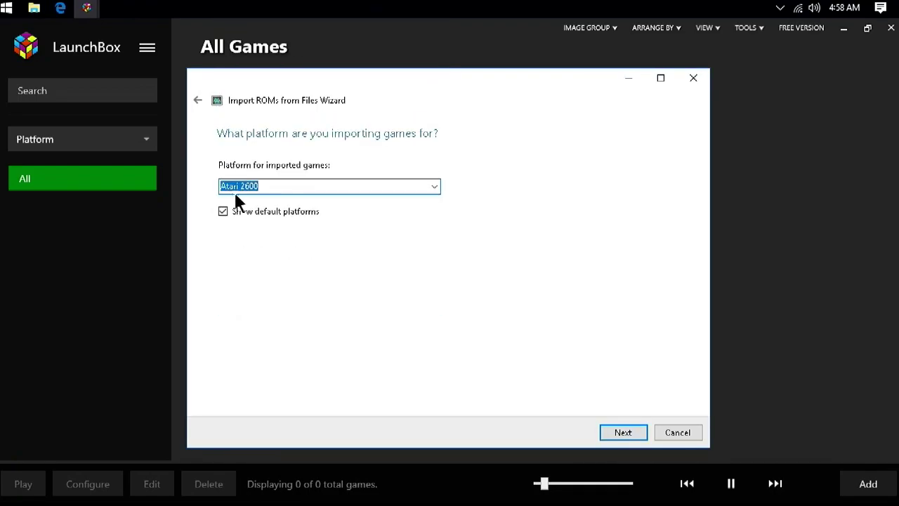
pyautogui.click(622, 433)
pyautogui.click(622, 433)
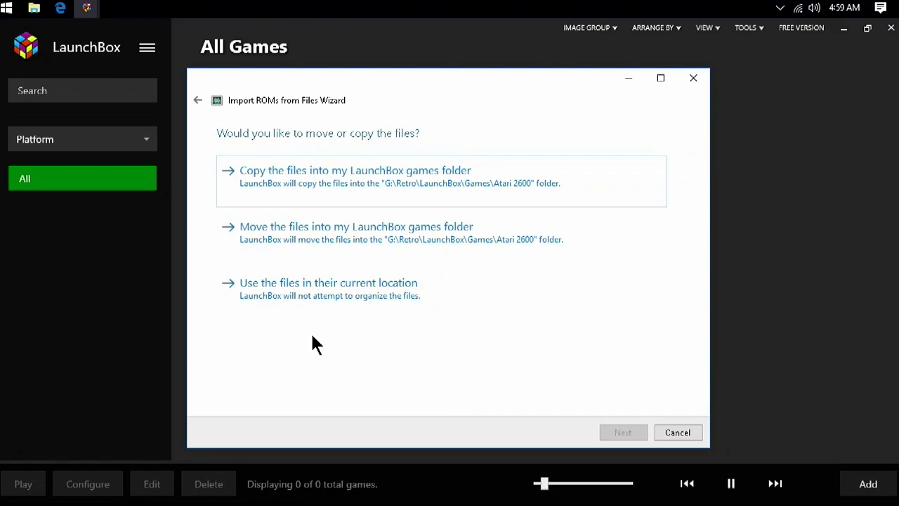
pyautogui.click(339, 301)
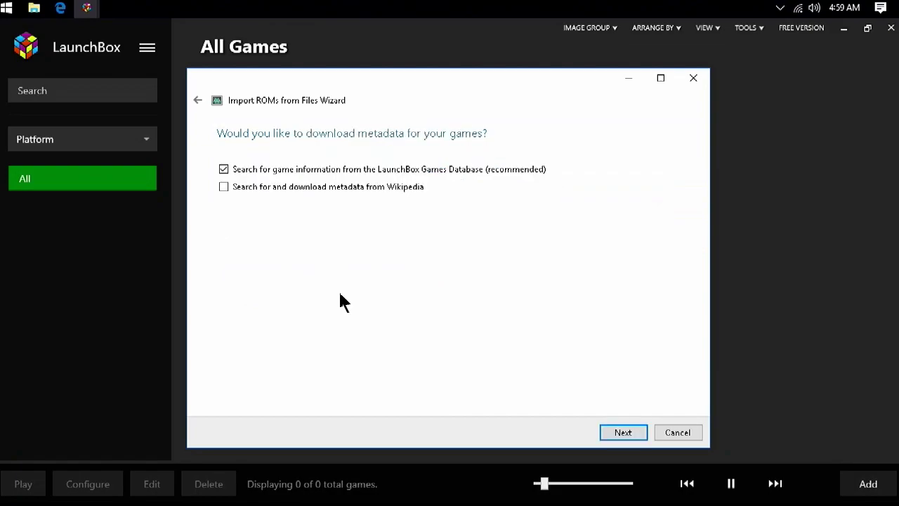
# - Accept the LaunchBox Games Database metadata search and exclude Big Box Cinematix Theme Video from the media downloads
pyautogui.click(623, 433)
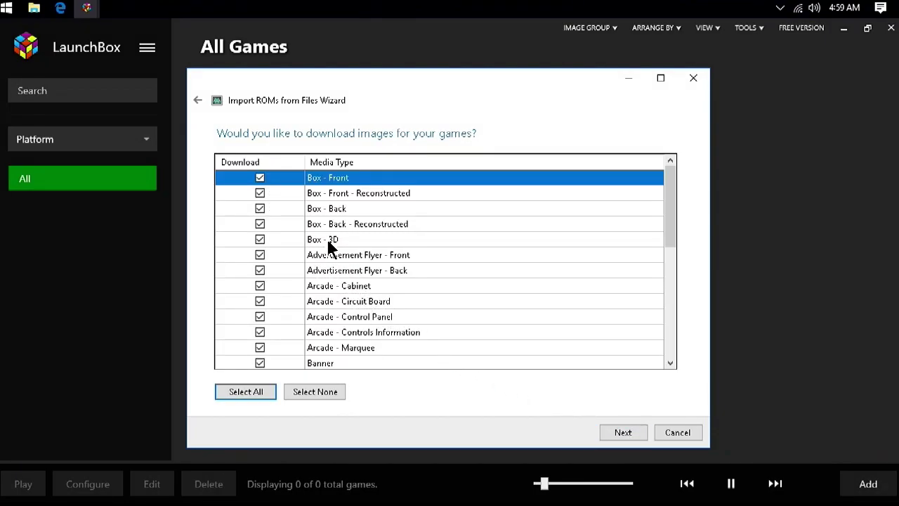
pyautogui.scroll(-5, 325, 295)
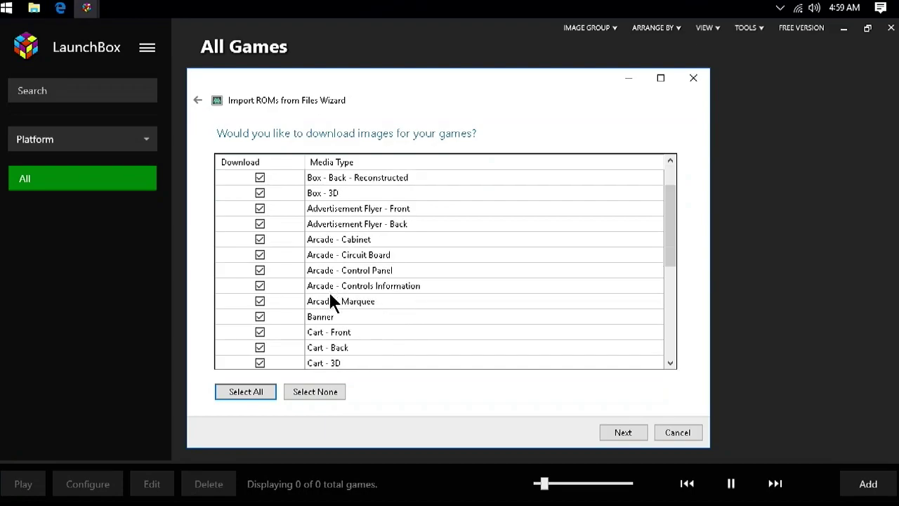
pyautogui.scroll(-1, 330, 299)
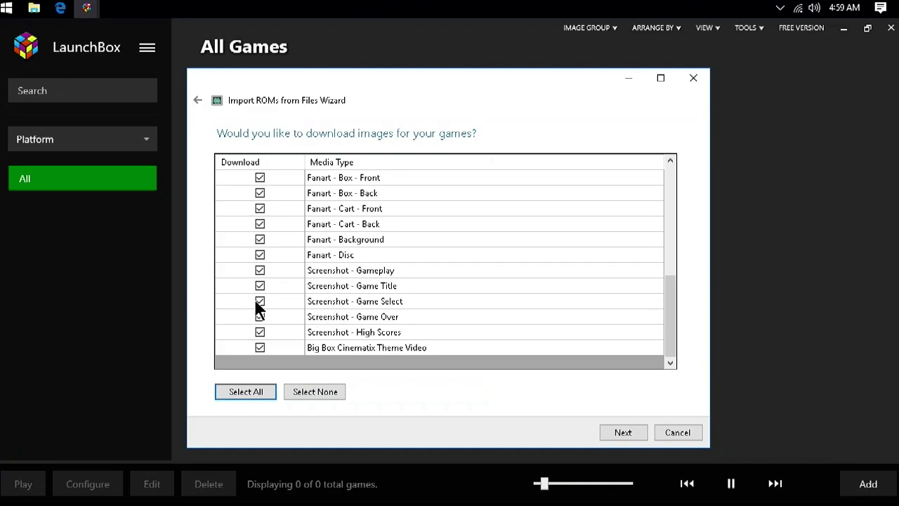
pyautogui.click(260, 348)
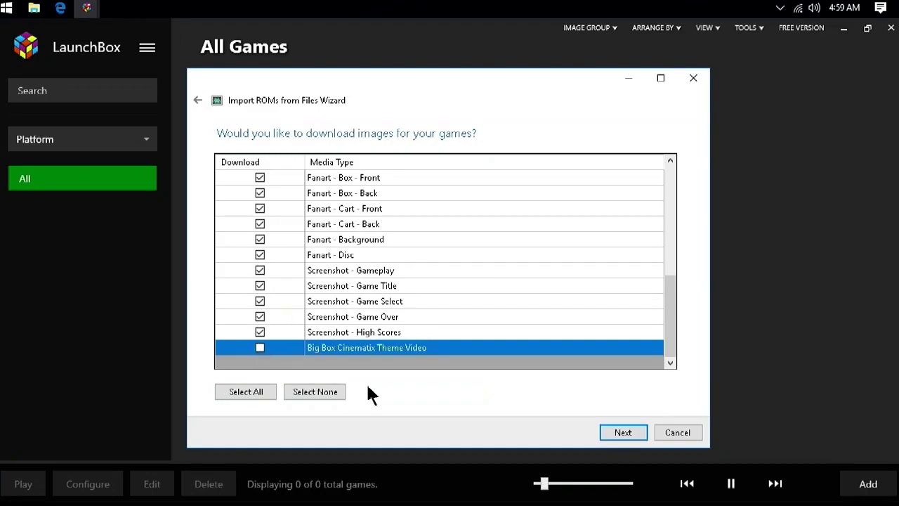
pyautogui.click(617, 435)
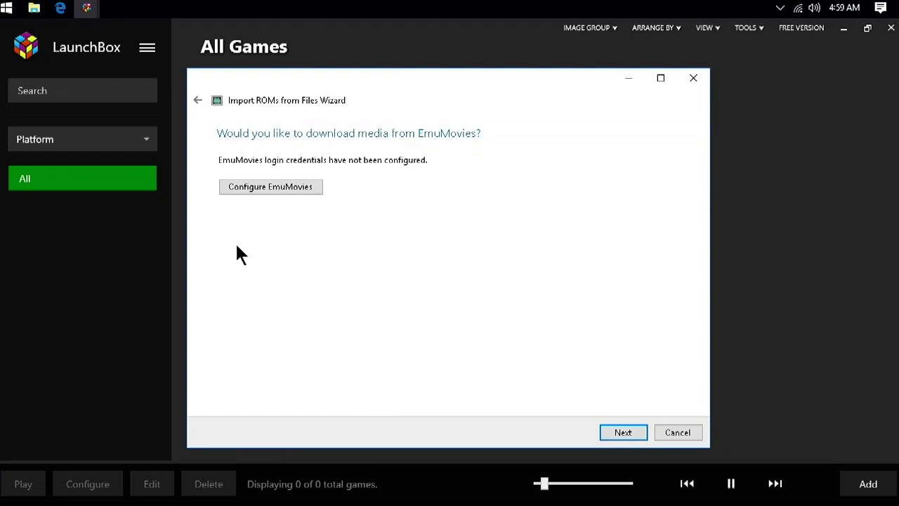
# - Skip the EmuMovies setup, keep the default custom options, and finish importing Dragster
pyautogui.press('Return')
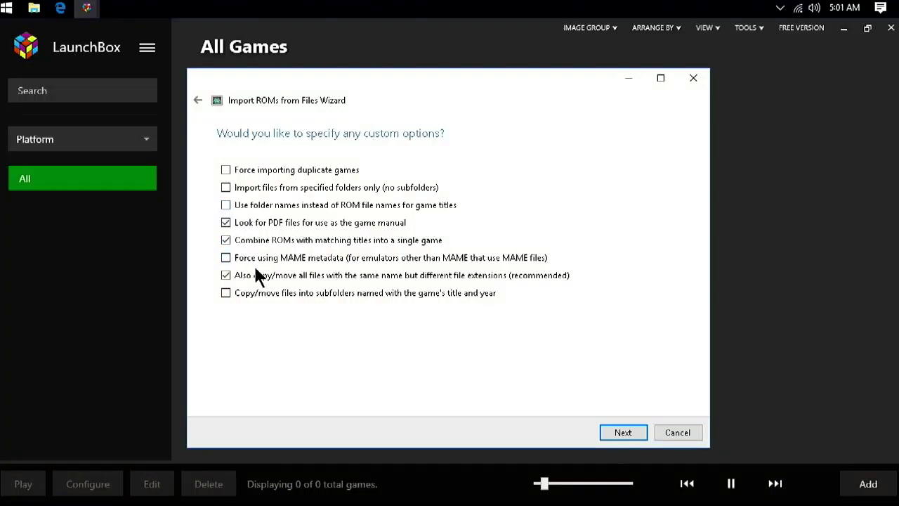
pyautogui.press('Return')
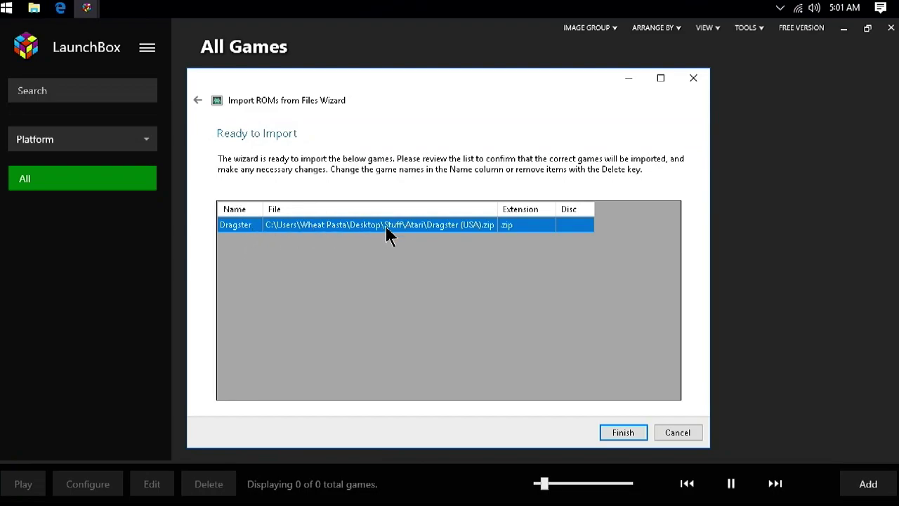
pyautogui.click(623, 434)
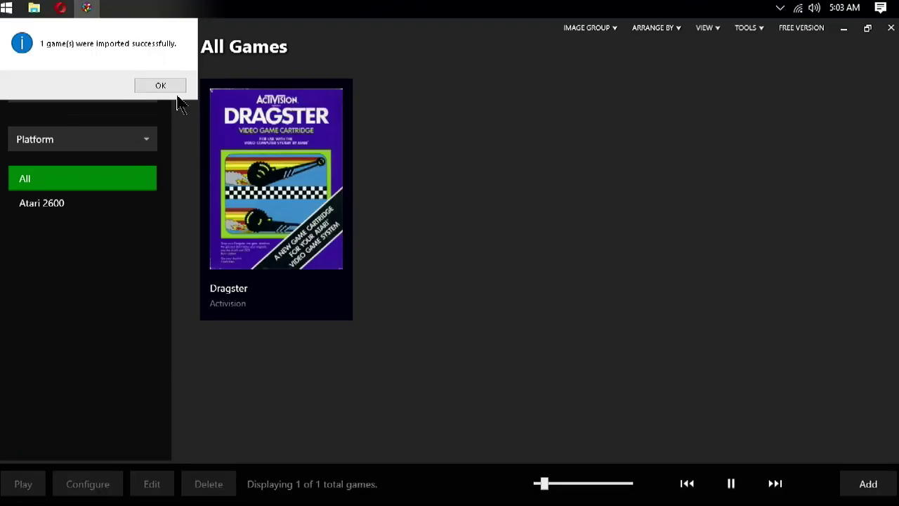
pyautogui.click(175, 89)
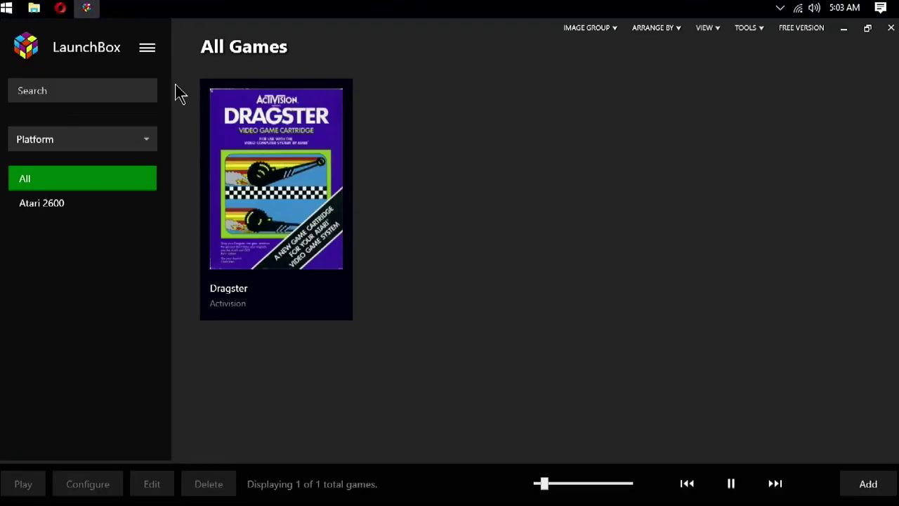
# - Launch Dragster from the library to test it, and quit through the RetroArch main menu
pyautogui.click(255, 184)
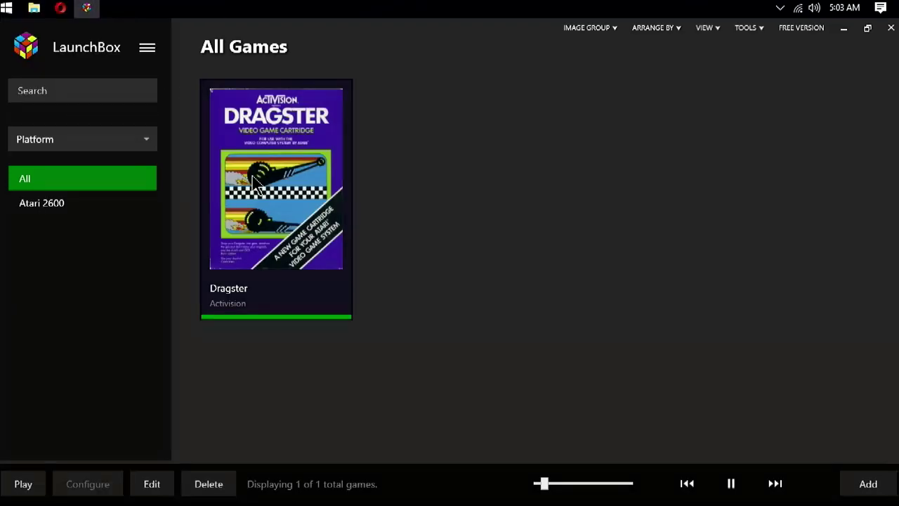
pyautogui.doubleClick(266, 236)
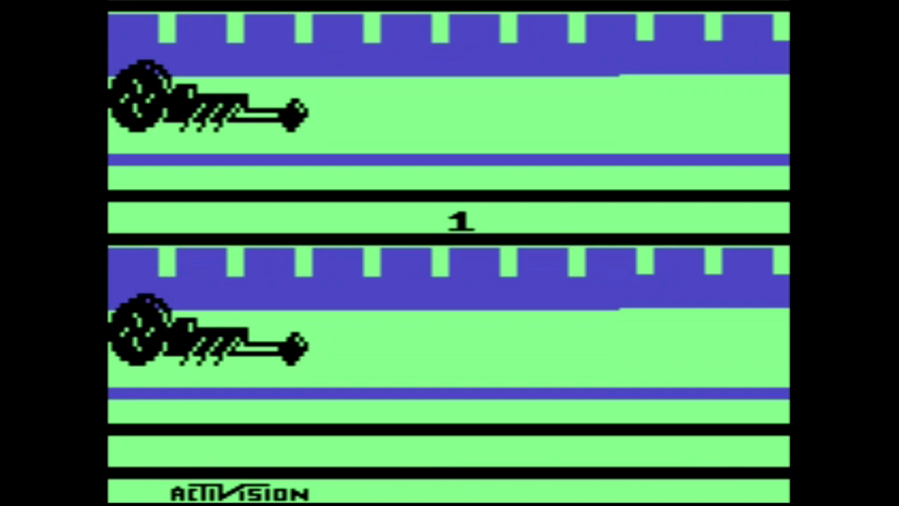
pyautogui.press('F1')
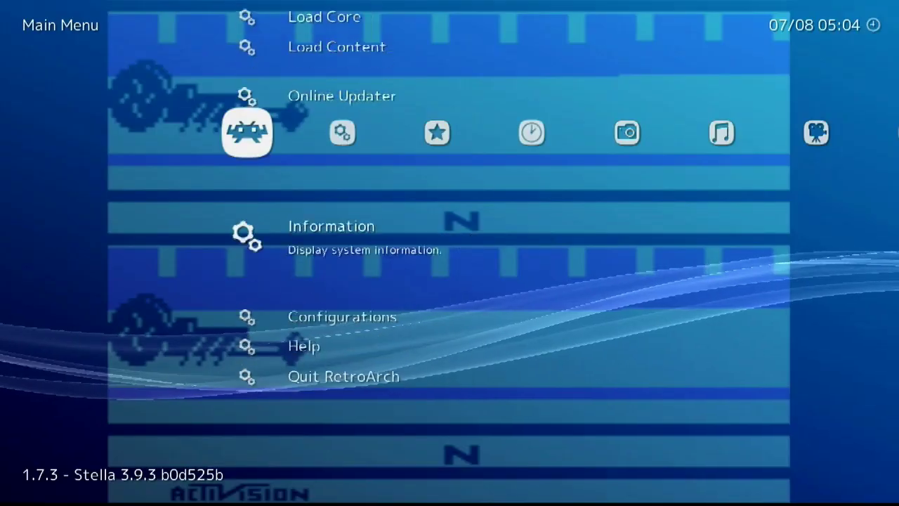
pyautogui.press('Down')
pyautogui.press('Down')
pyautogui.press('Down')
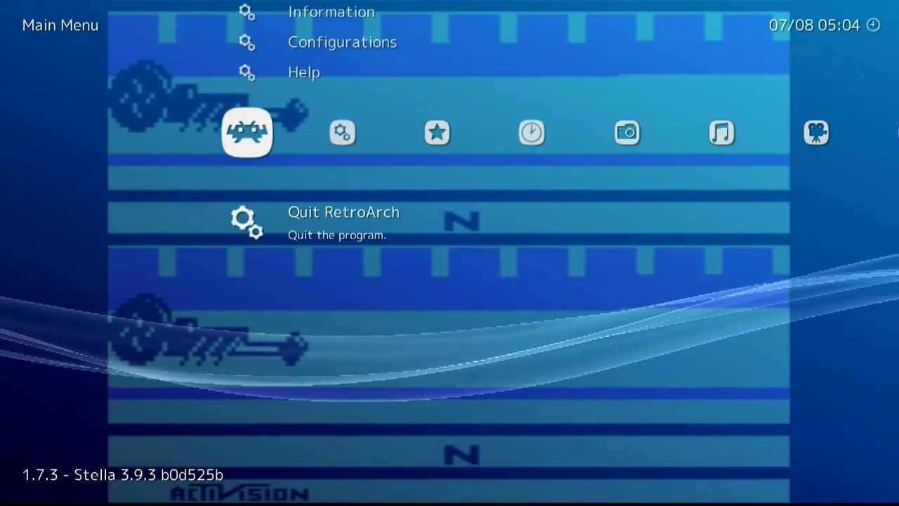
pyautogui.press('Return')
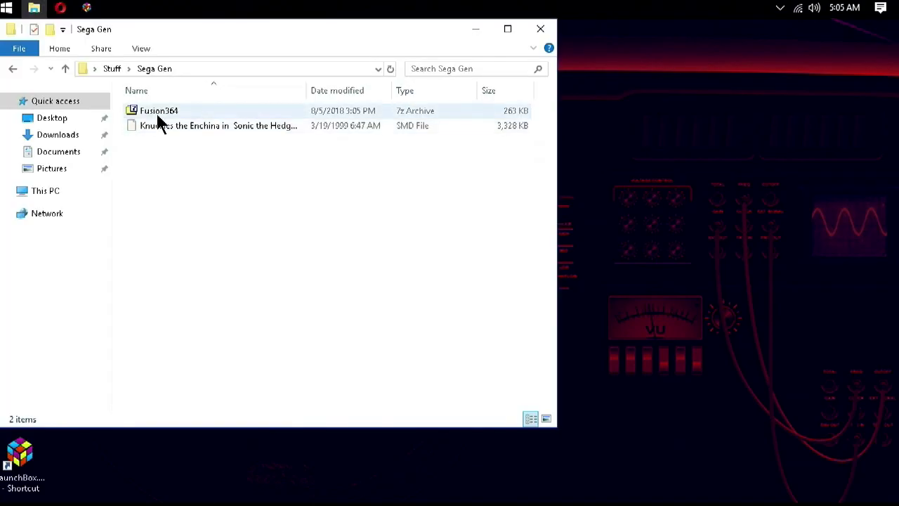
# - Open the Fusion364 archive, and create and open a folder named Sega inside LaunchBox's emulators folder
pyautogui.doubleClick(157, 115)
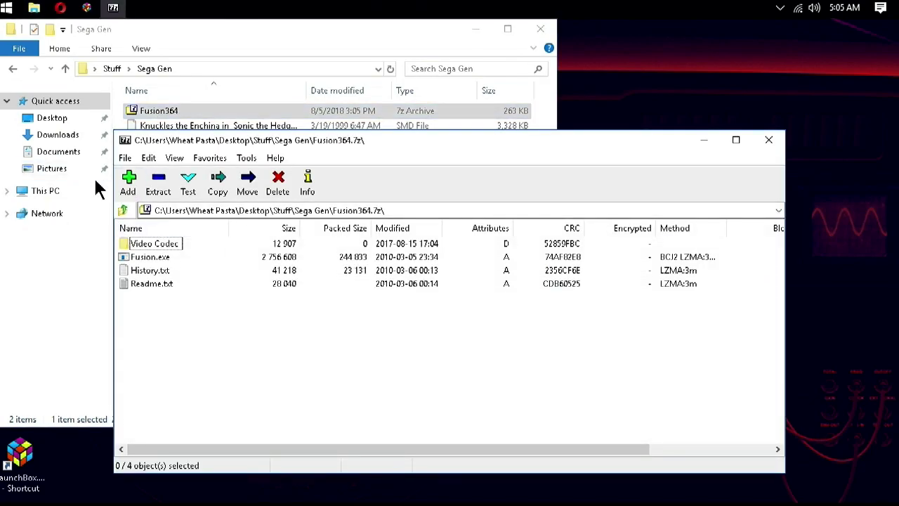
pyautogui.click(12, 68)
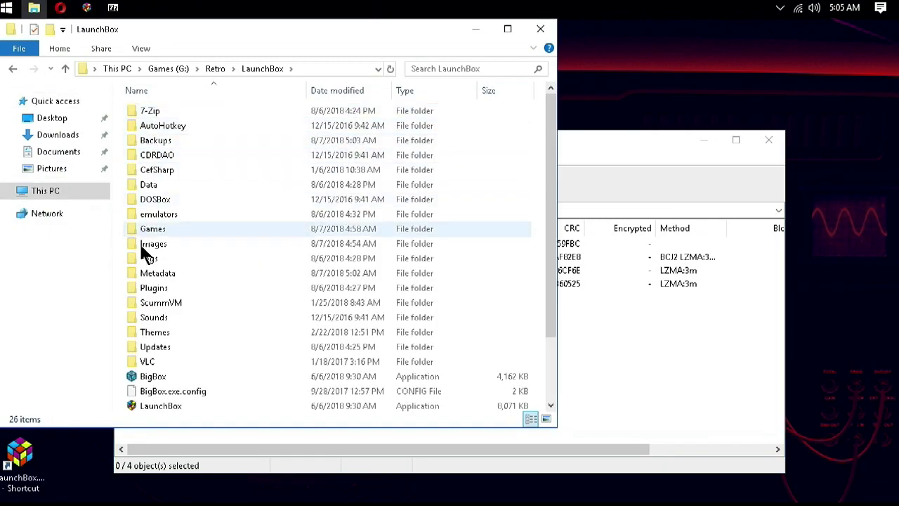
pyautogui.doubleClick(156, 215)
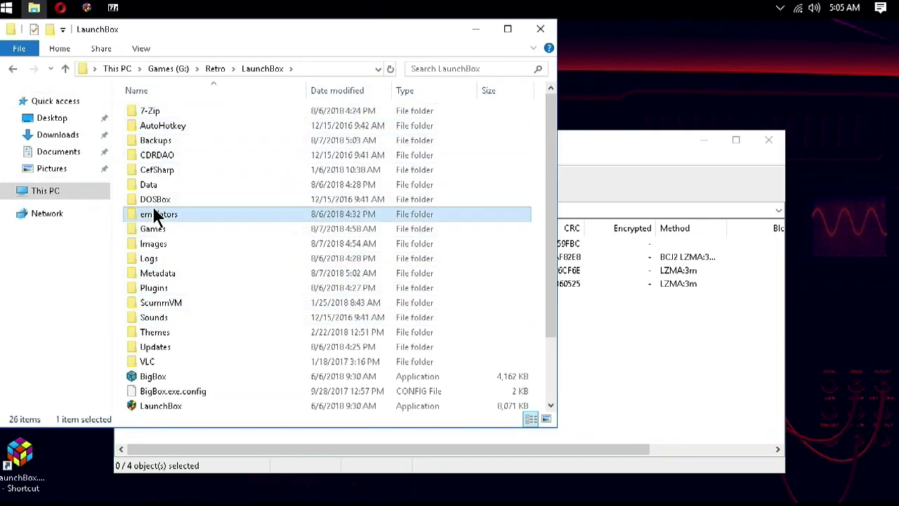
pyautogui.hotkey('ctrl', 'shift', 'n')
pyautogui.write('Se')
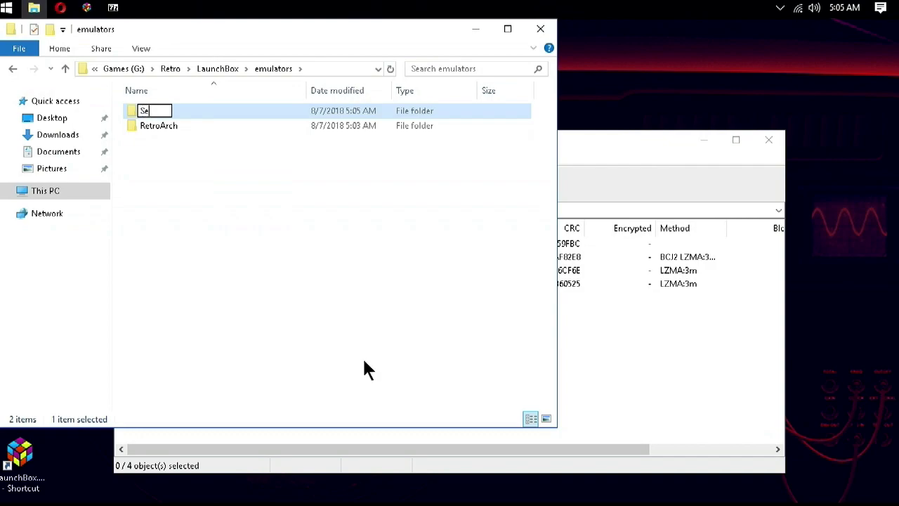
pyautogui.write('ga')
pyautogui.press('Return')
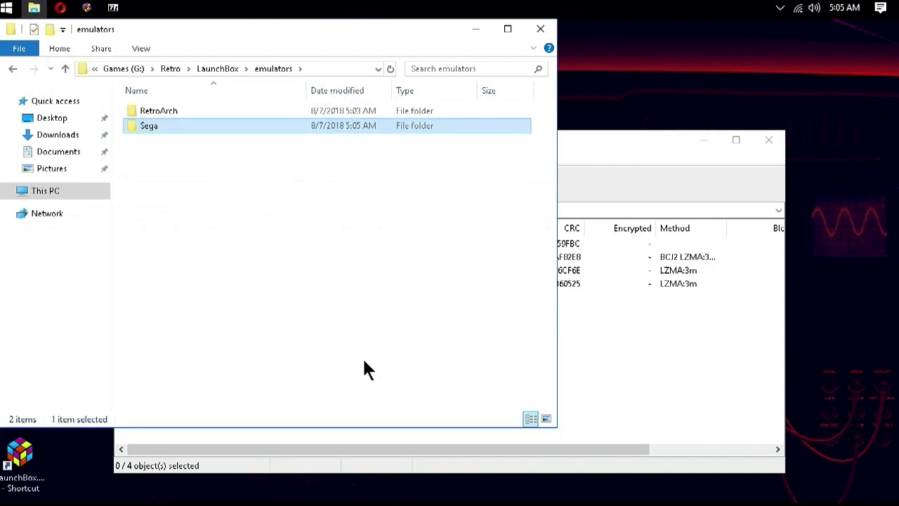
pyautogui.press('Return')
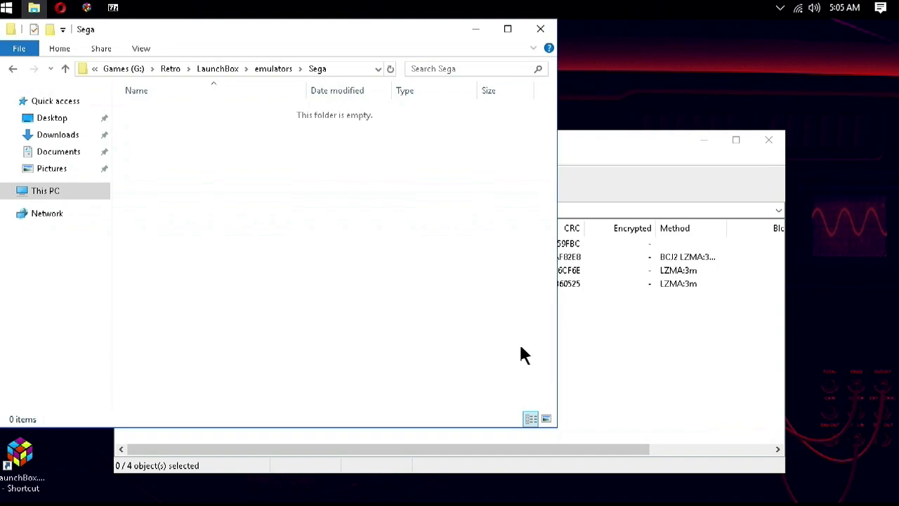
# - Extract the Video Codec folder and Fusion.exe from the archive into the Sega emulator folder, and close the archive
pyautogui.click(603, 337)
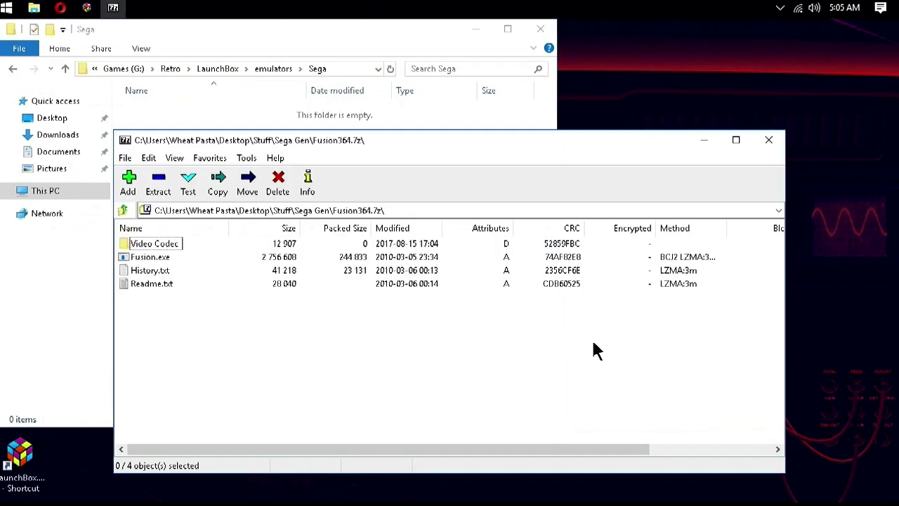
pyautogui.click(135, 257)
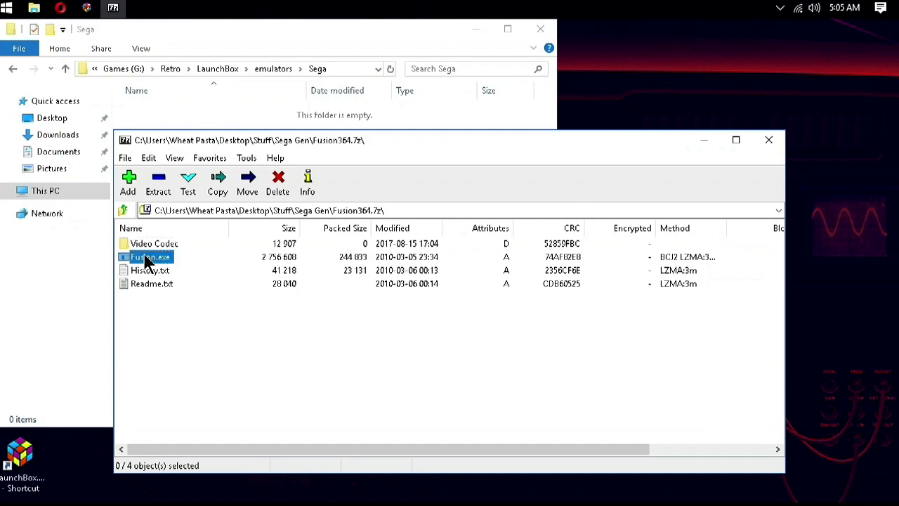
pyautogui.hotkey('shift', 'Up')
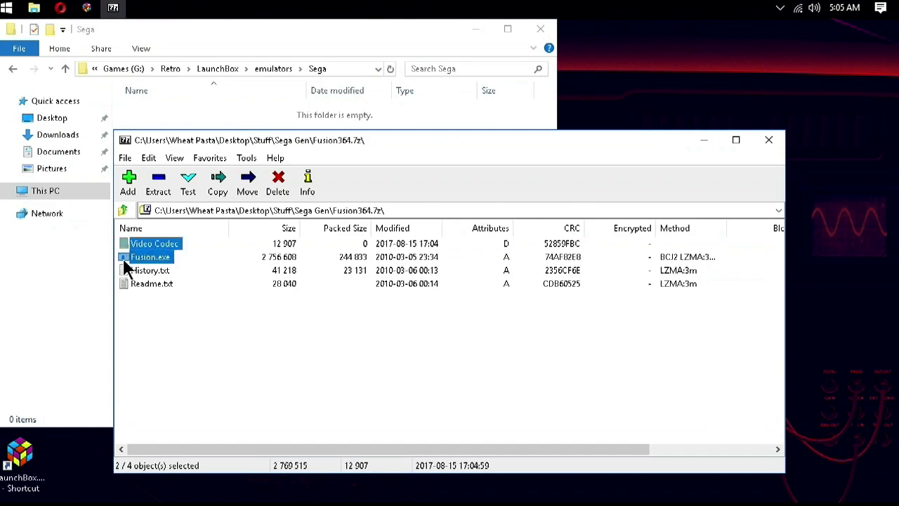
pyautogui.moveTo(125, 260); pyautogui.dragTo(231, 113)
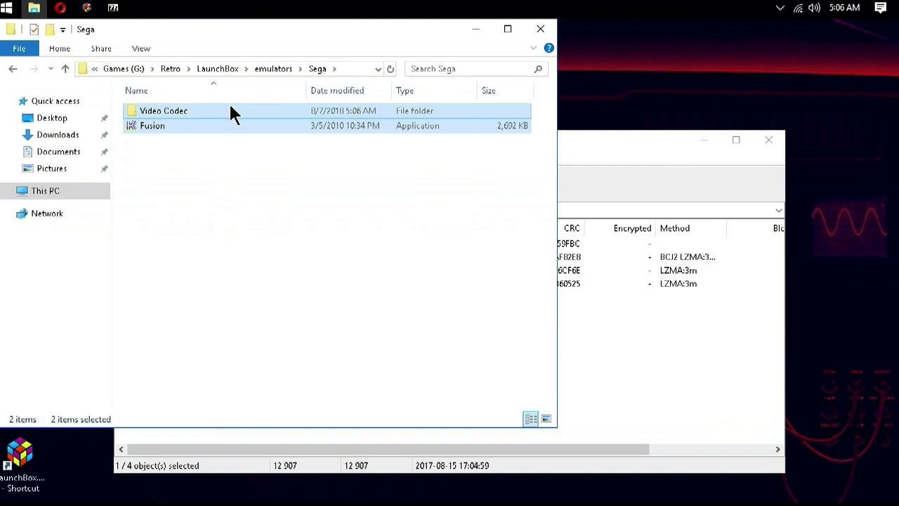
pyautogui.click(770, 141)
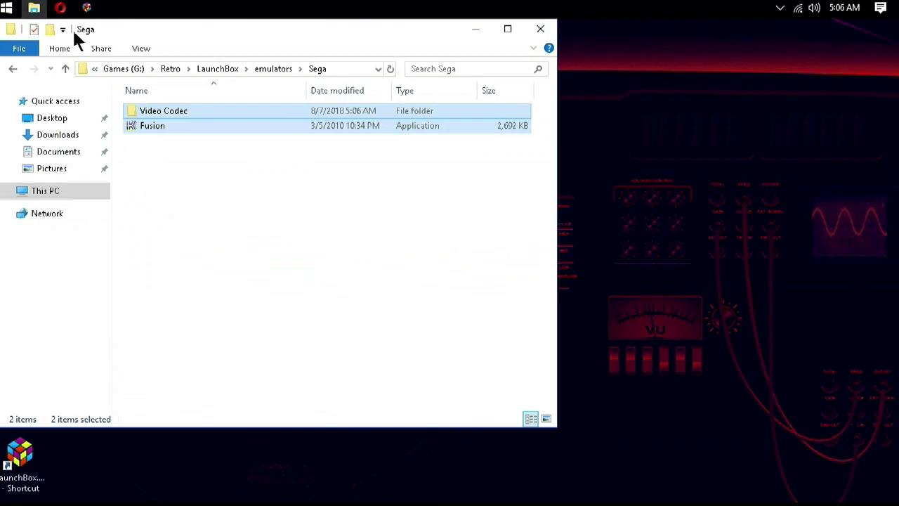
# - Add an emulator named Fusion in LaunchBox, associate it with the Sega Genesis platform, and make it that platform's default emulator
pyautogui.click(86, 7)
pyautogui.click(226, 384)
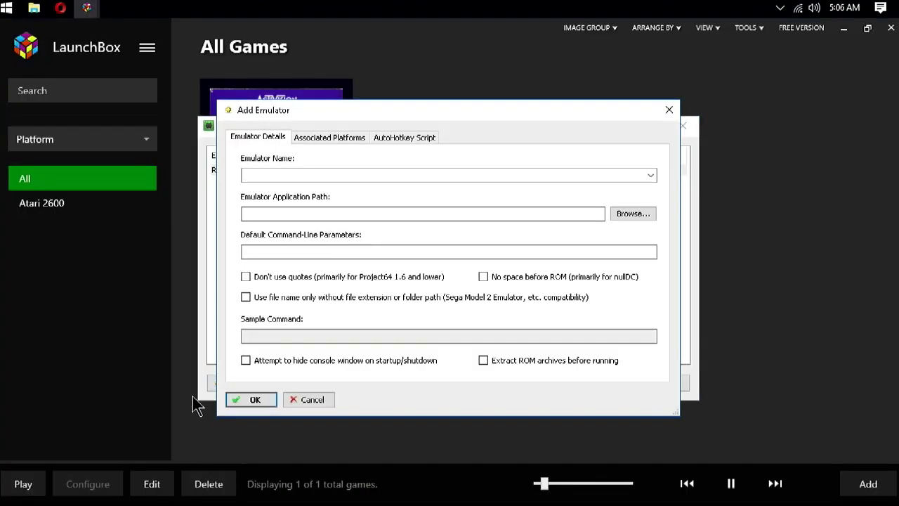
pyautogui.write('Fusion')
pyautogui.click(329, 137)
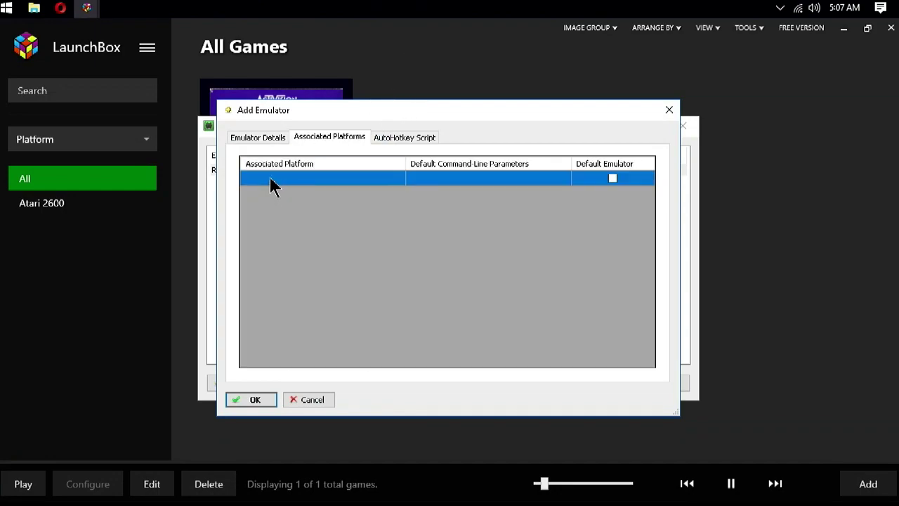
pyautogui.click(270, 178)
pyautogui.write('Sega Genesis')
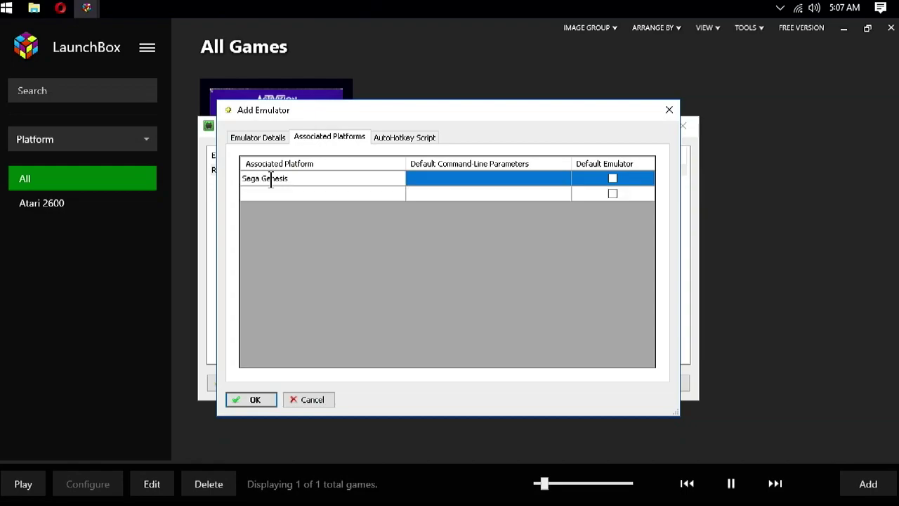
pyautogui.click(611, 178)
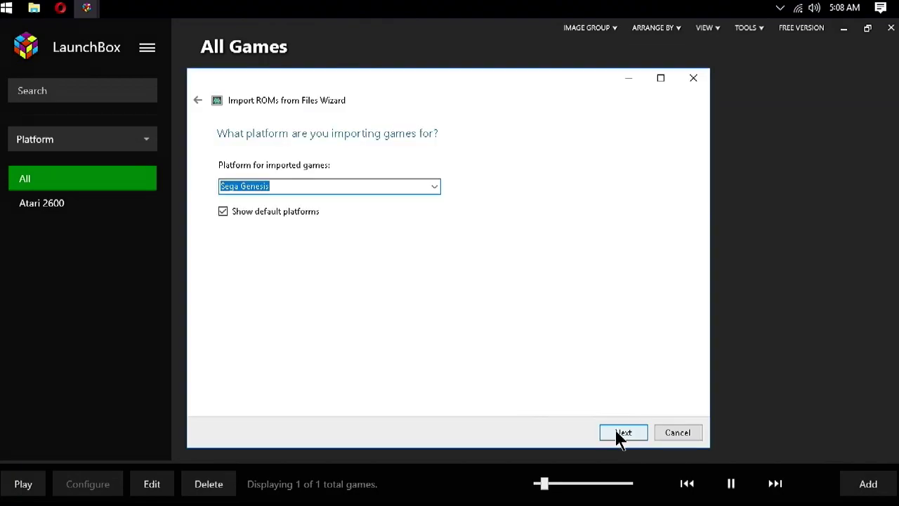
# - Accept Sega Genesis as the platform and Fusion as the emulator for the ROM import
pyautogui.click(616, 433)
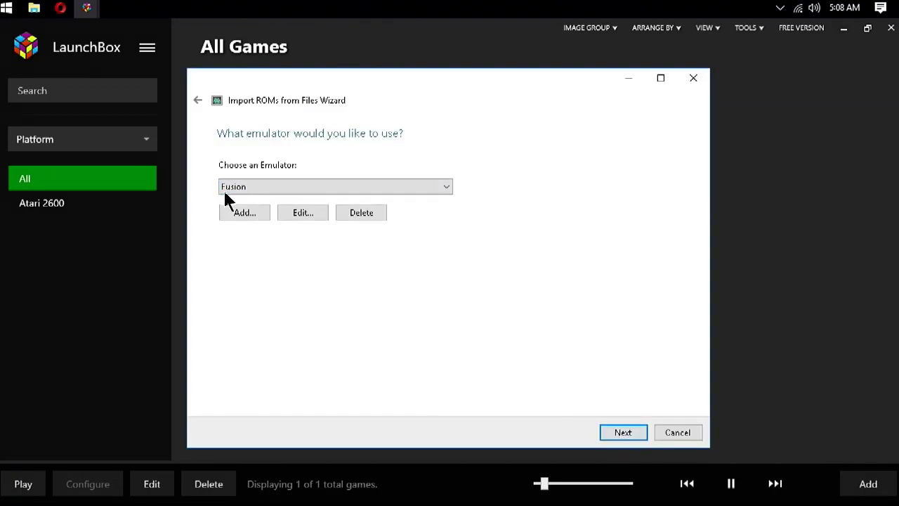
pyautogui.click(621, 432)
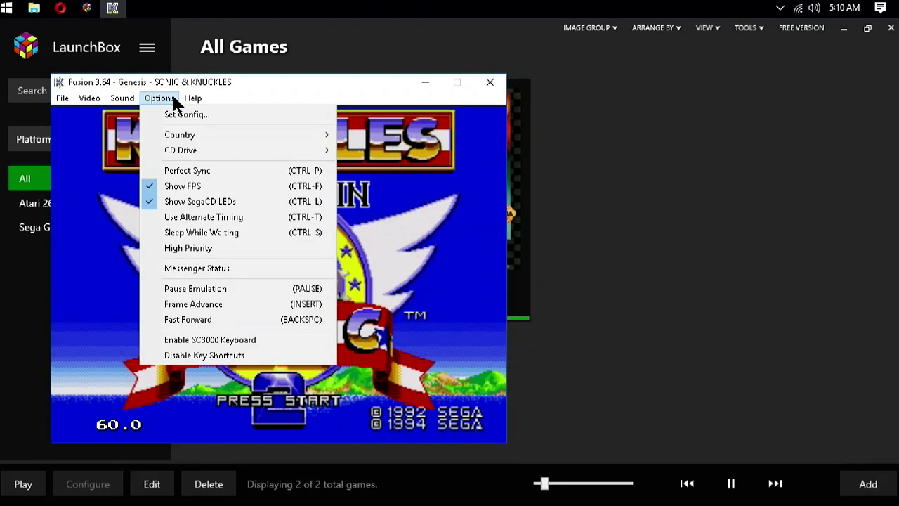
# - Open Fusion's configuration and show its controller settings
pyautogui.click(159, 98)
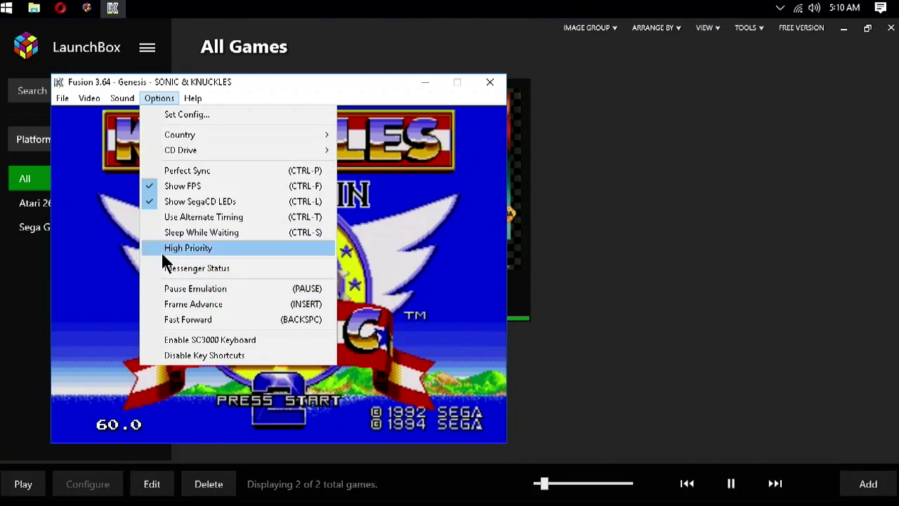
pyautogui.click(176, 114)
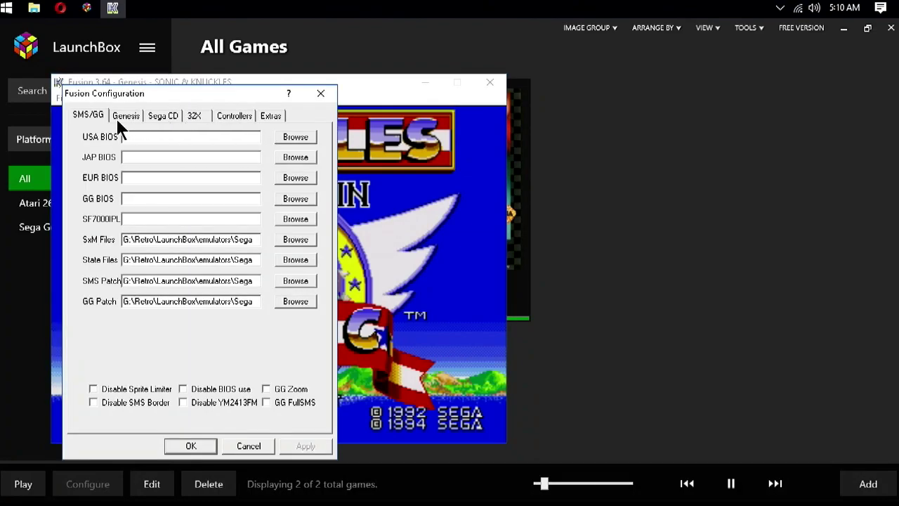
pyautogui.click(245, 114)
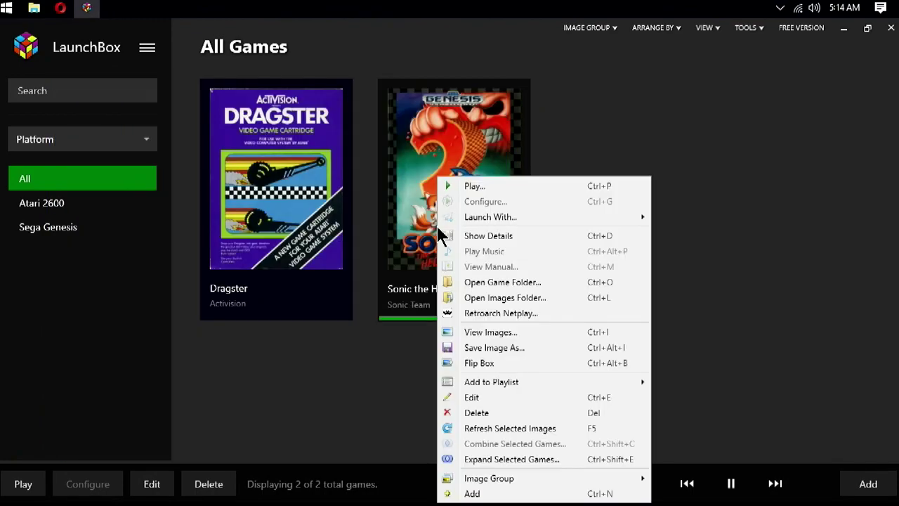
# - Launch Sonic the Hedgehog 2 from the library with RetroArch's genesisplus_gx_libretro core instead of Fusion
pyautogui.moveTo(486, 212)
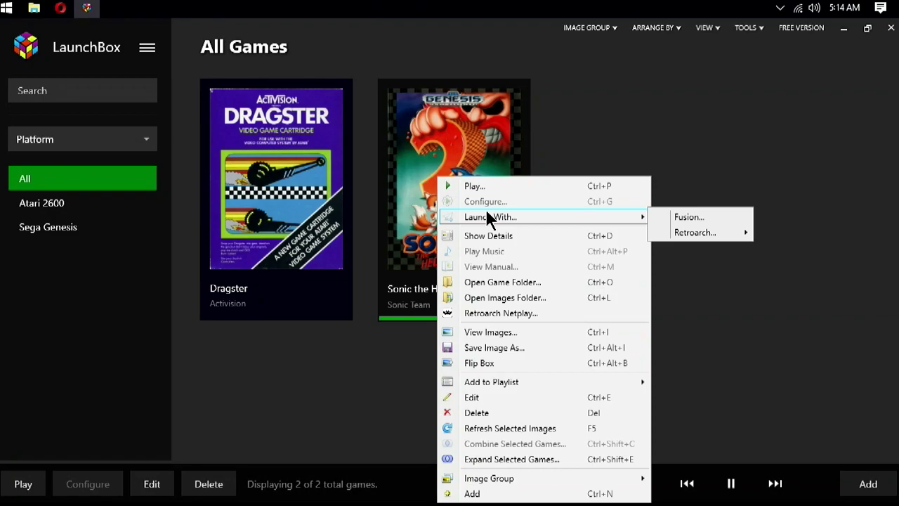
pyautogui.moveTo(718, 226)
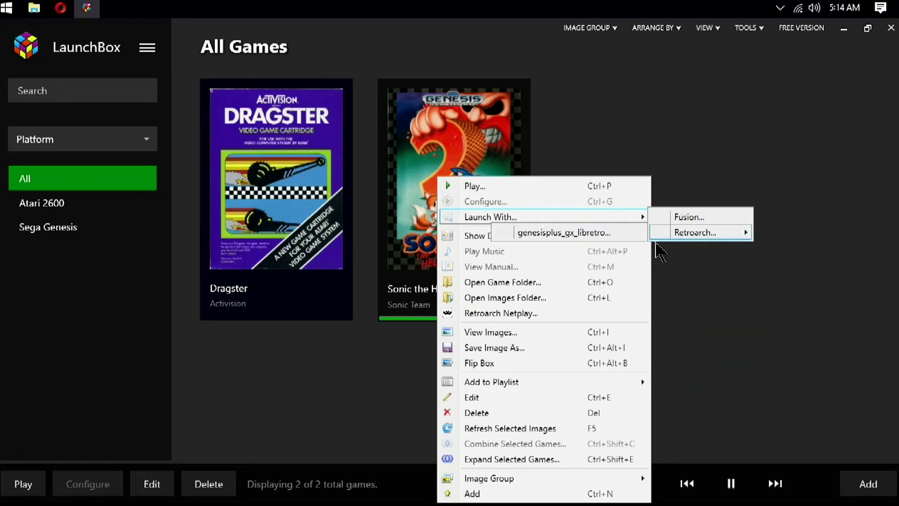
pyautogui.click(562, 232)
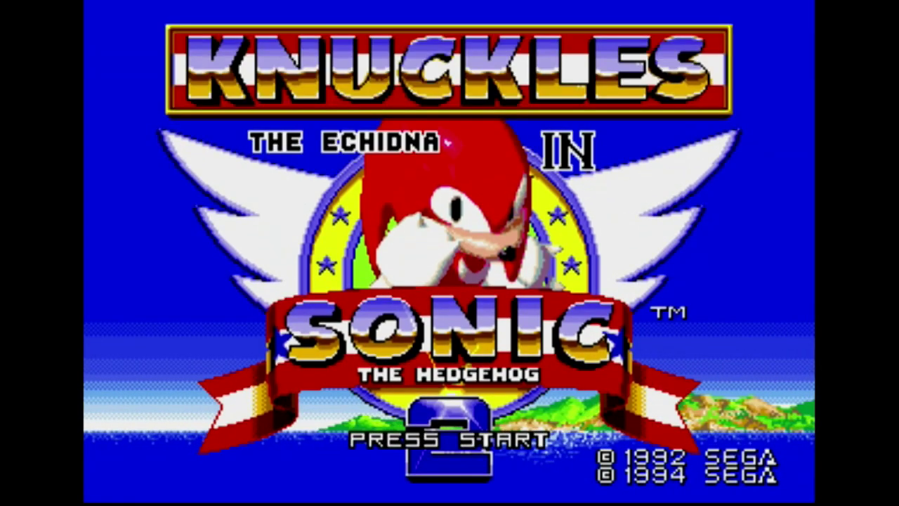
# - Start the game and play the opening of Emerald Hill Zone 1 to test the RetroArch core and controls
pyautogui.press('Return')
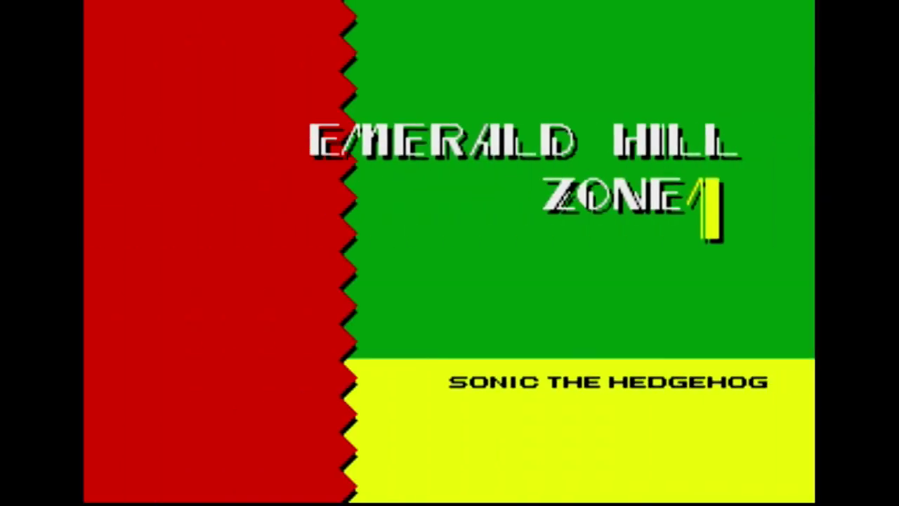
pyautogui.press('Down')
pyautogui.press('z')
pyautogui.press('z')
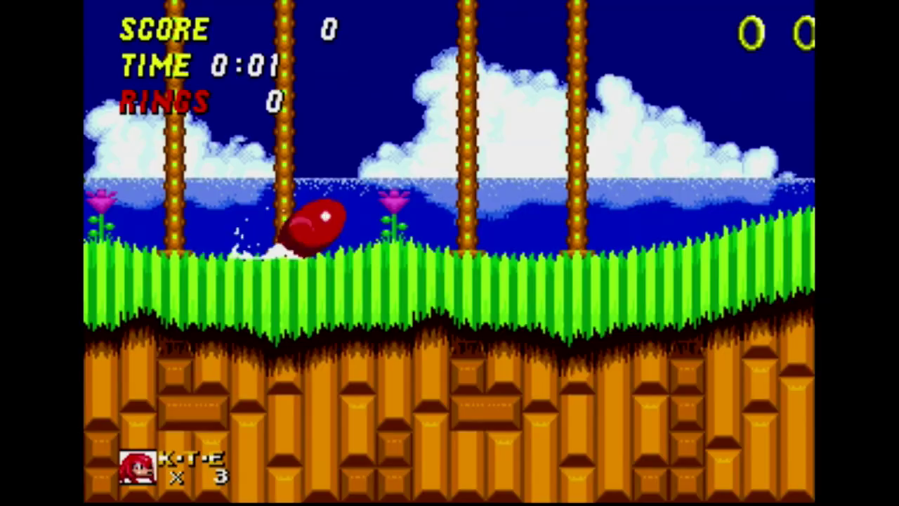
pyautogui.press('z')
pyautogui.press('z')
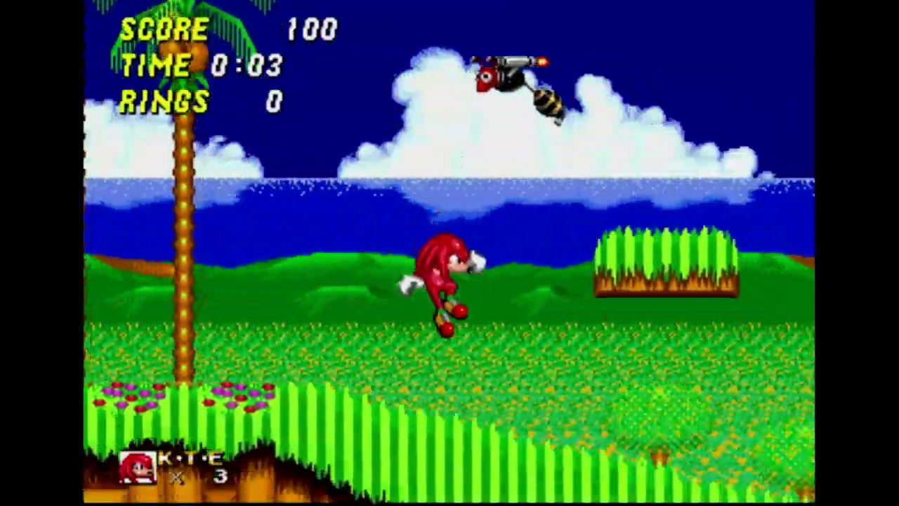